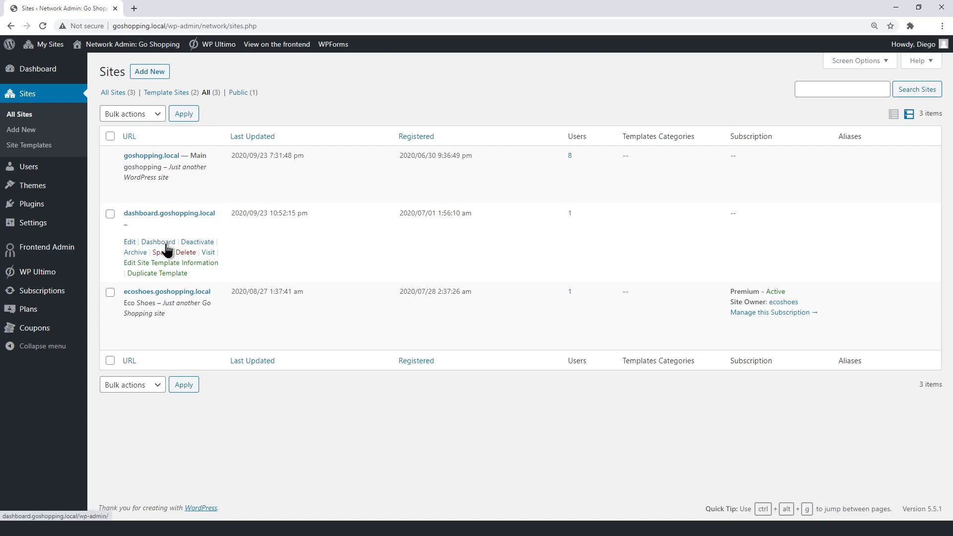
- On the dashboard.goshopping.local site, start a new page titled 'Categories'
left_click(166, 245)
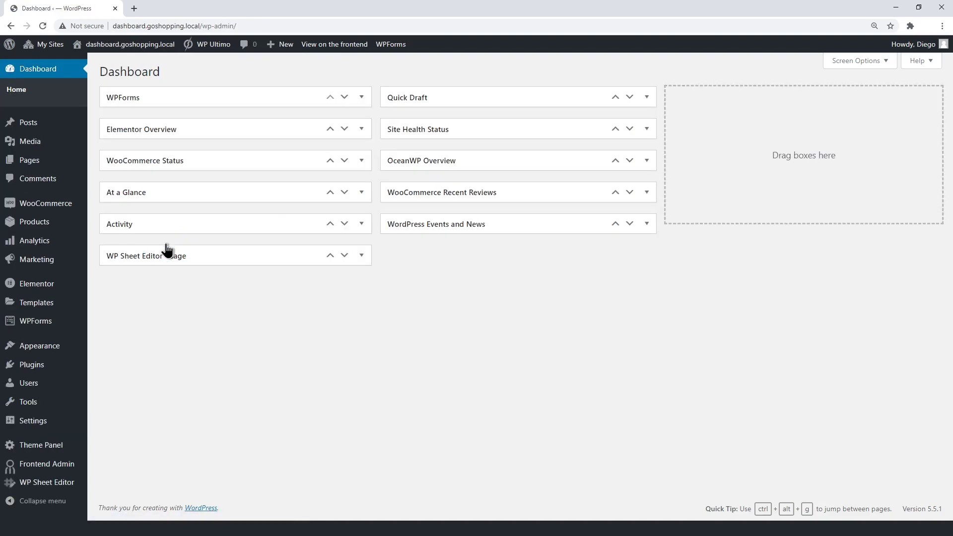
mouse_move(74, 160)
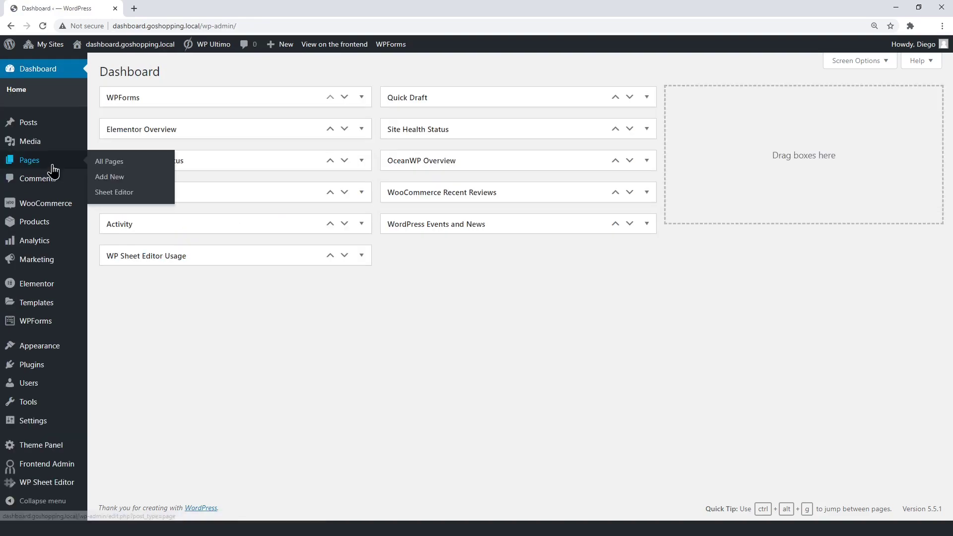
left_click(128, 179)
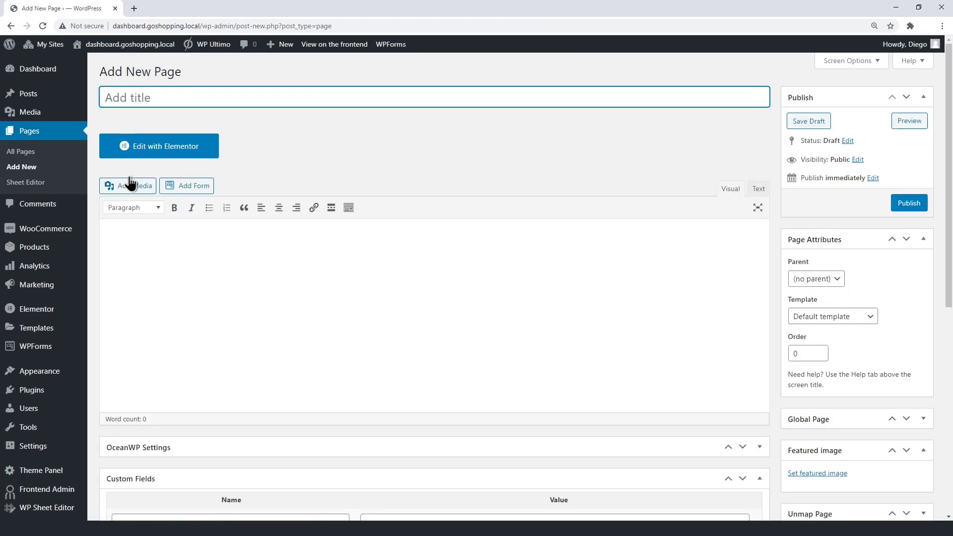
type("Categories")
- Paste the vg_display_admin_page shortcode for product categories into the body and preview the page
left_click(195, 233)
right_click(174, 231)
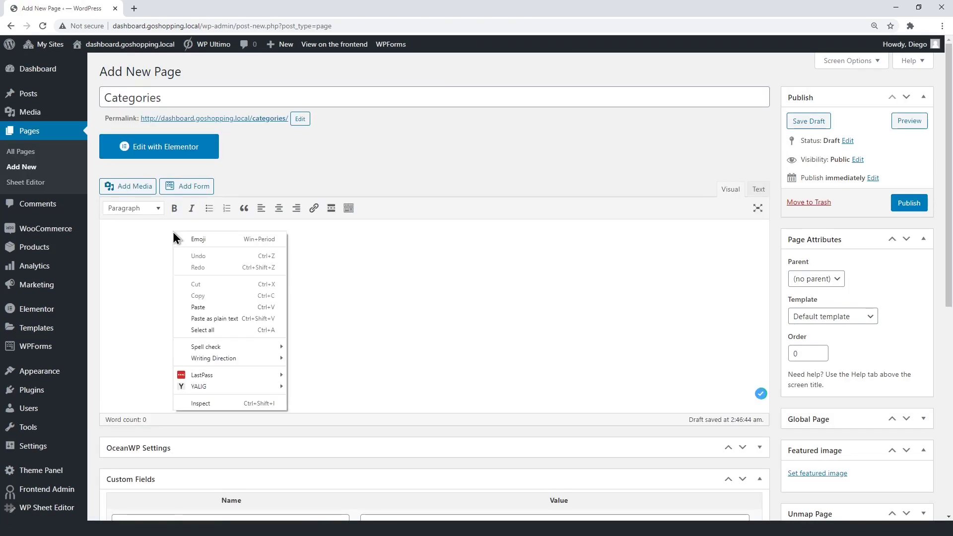
left_click(197, 307)
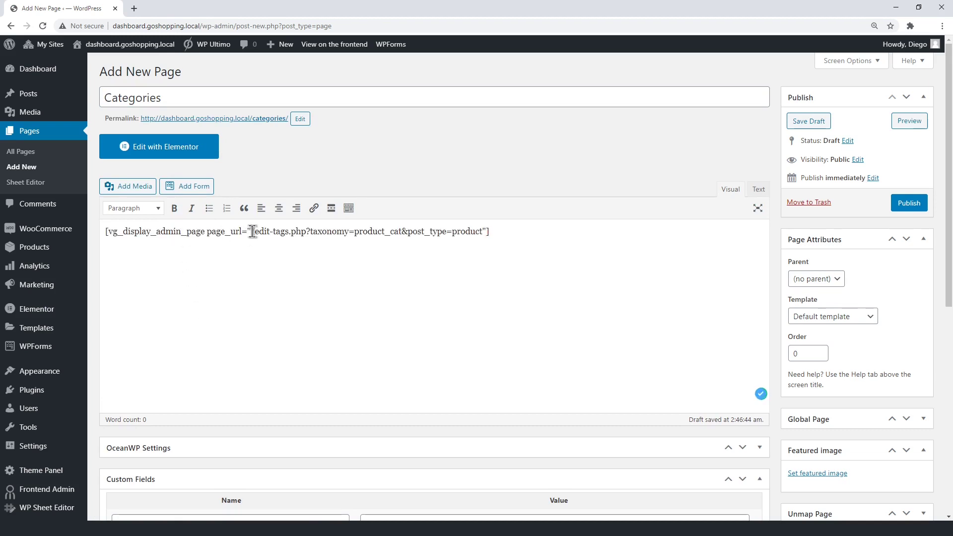
left_click_drag(253, 231, 501, 231)
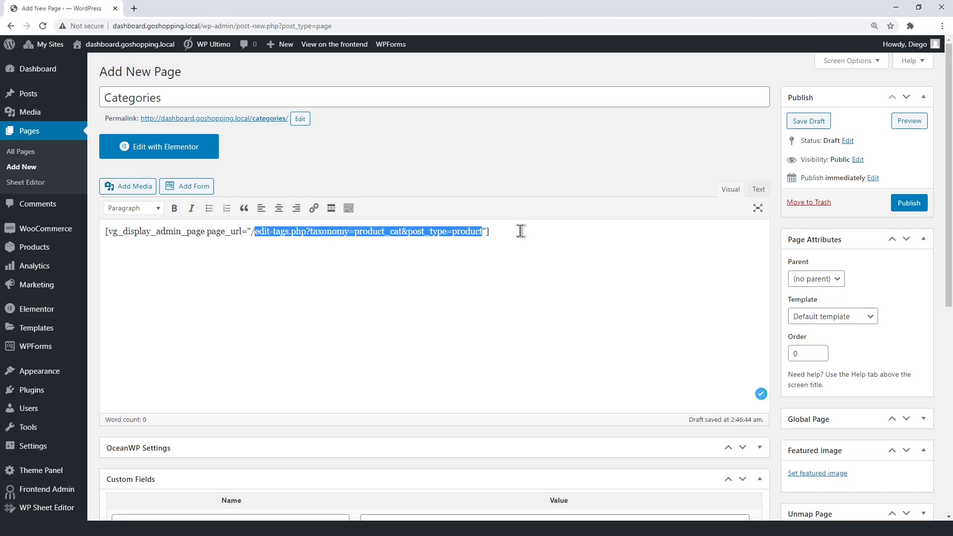
left_click(519, 230)
left_click(913, 127)
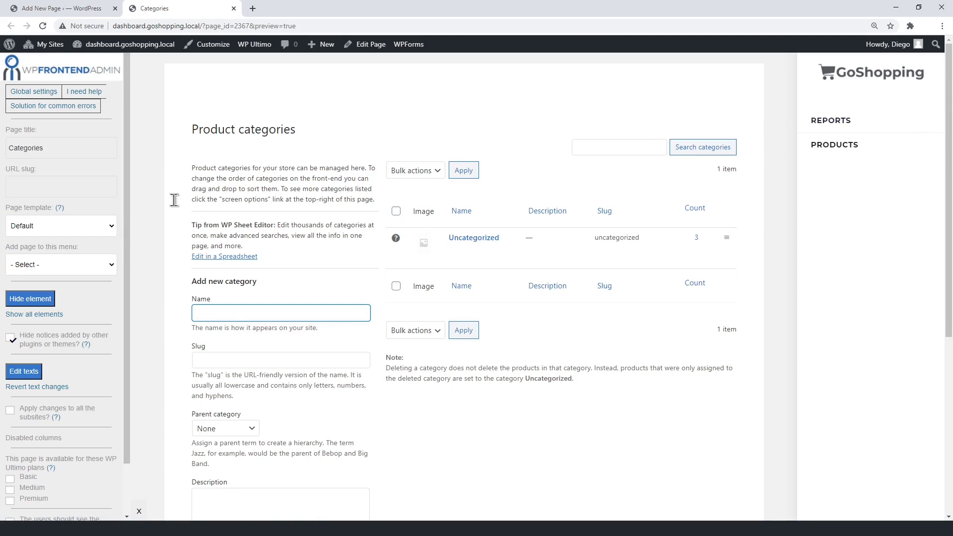
- Set the page's URL slug to 'categories' and add it to My New Menu
double_click(14, 152)
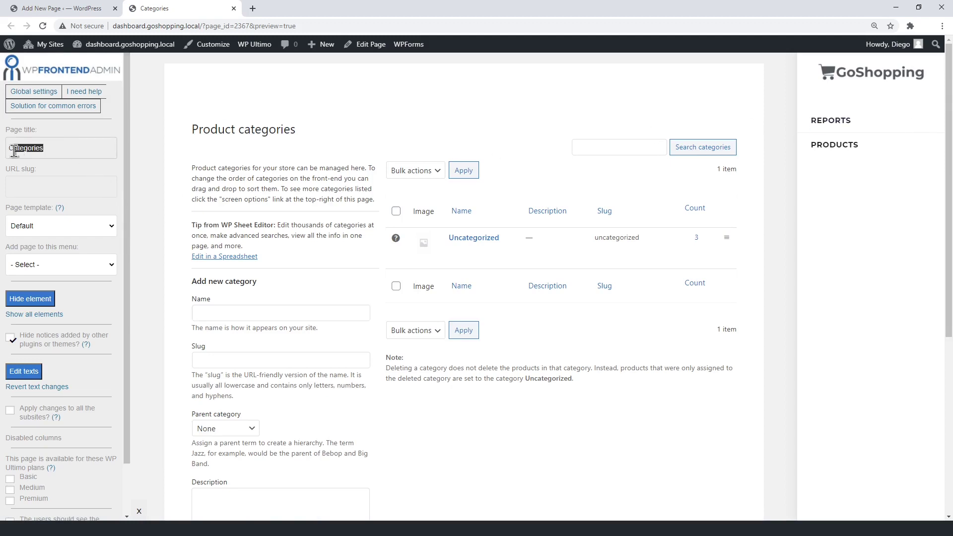
left_click(38, 189)
type("categories")
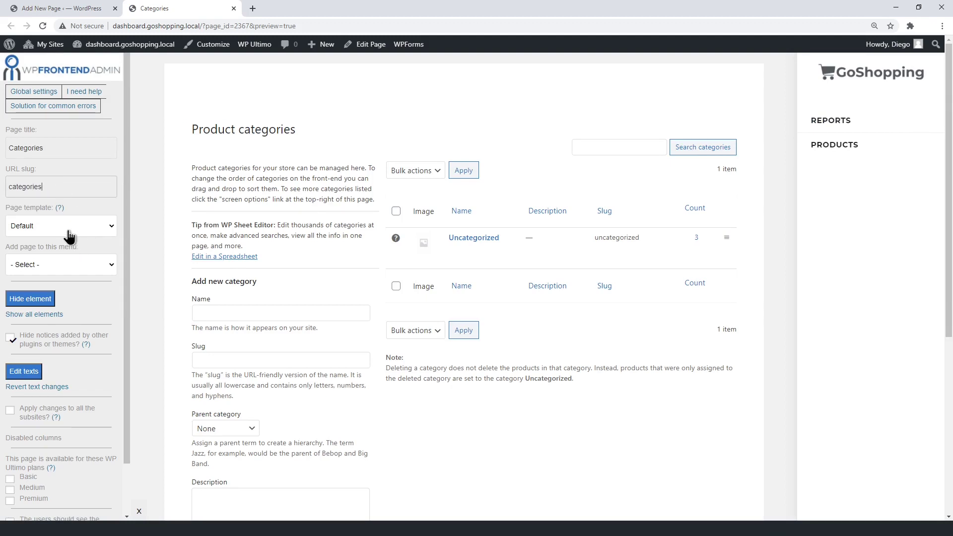
left_click(77, 264)
left_click(73, 328)
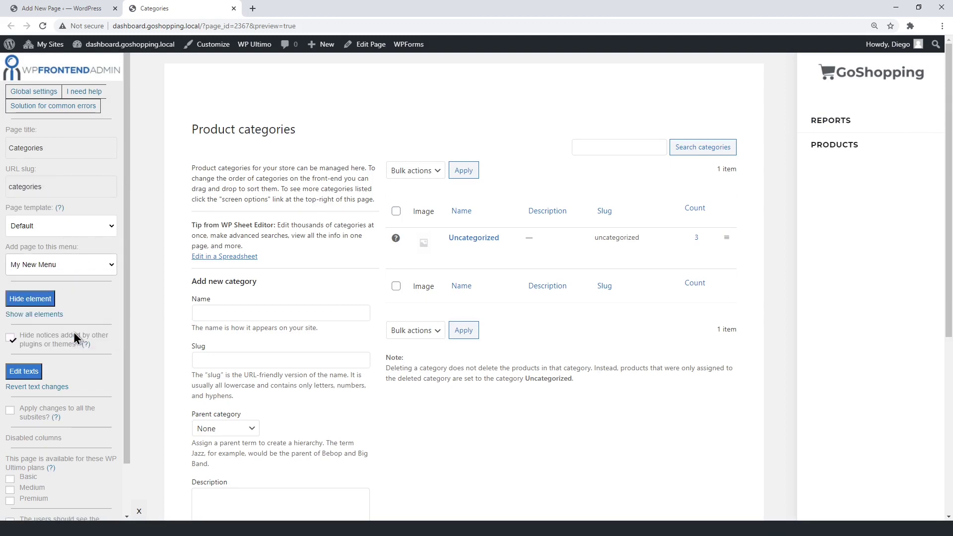
- Hide the categories intro paragraph, the WP Sheet Editor tip, the divider and the field help texts
left_click(50, 298)
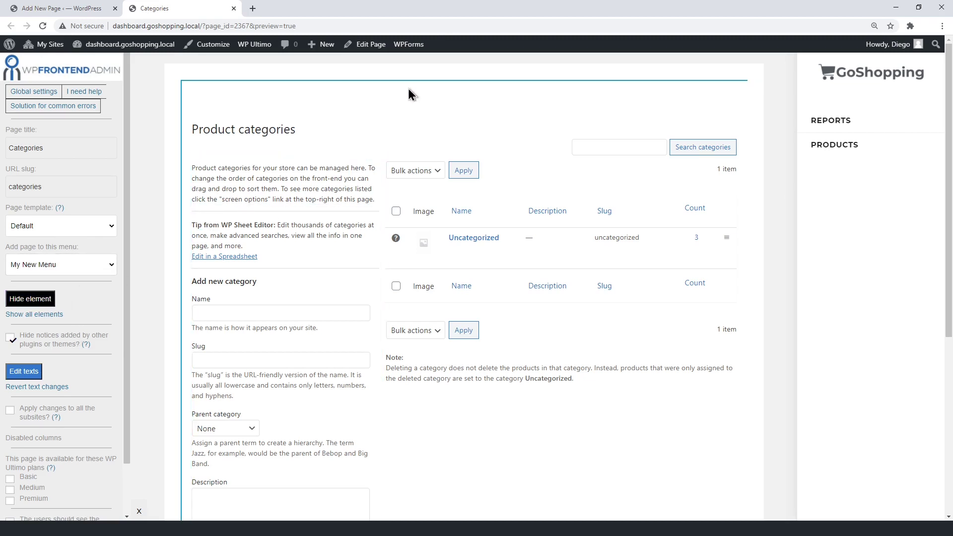
left_click(265, 178)
left_click(38, 298)
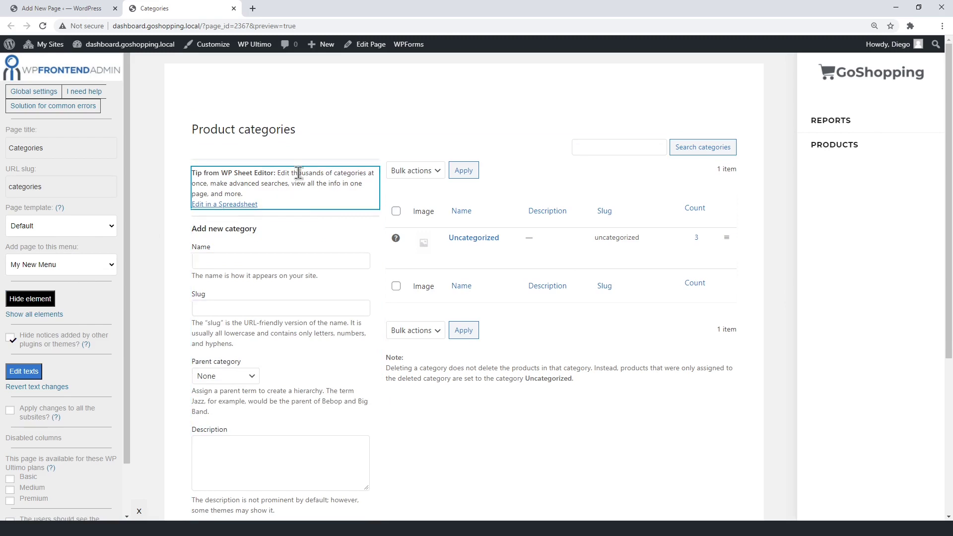
left_click(316, 160)
left_click(47, 297)
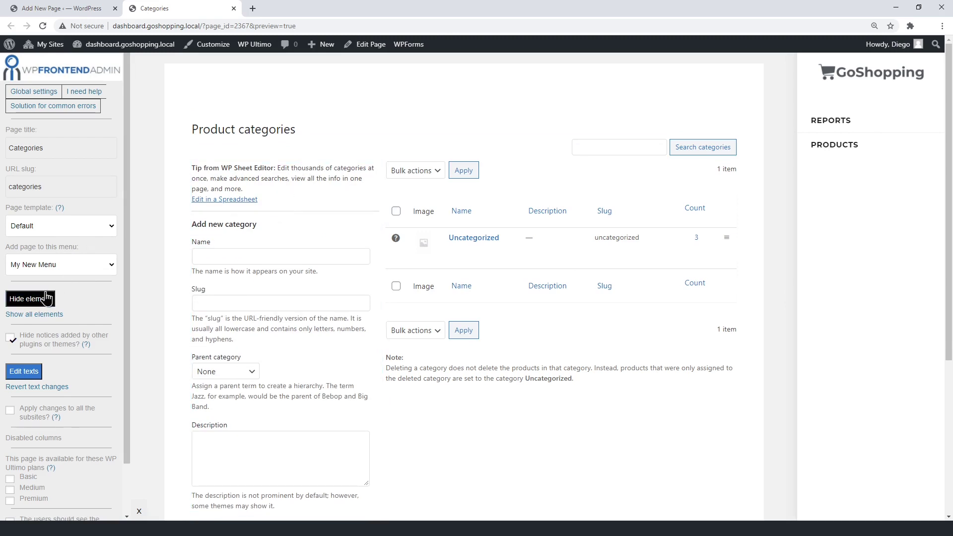
left_click(260, 180)
left_click(48, 302)
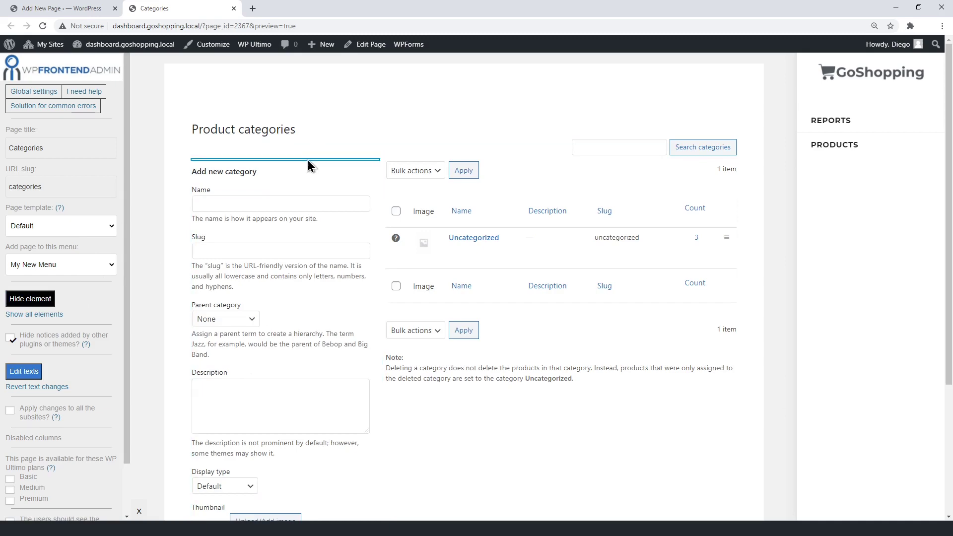
left_click(283, 272)
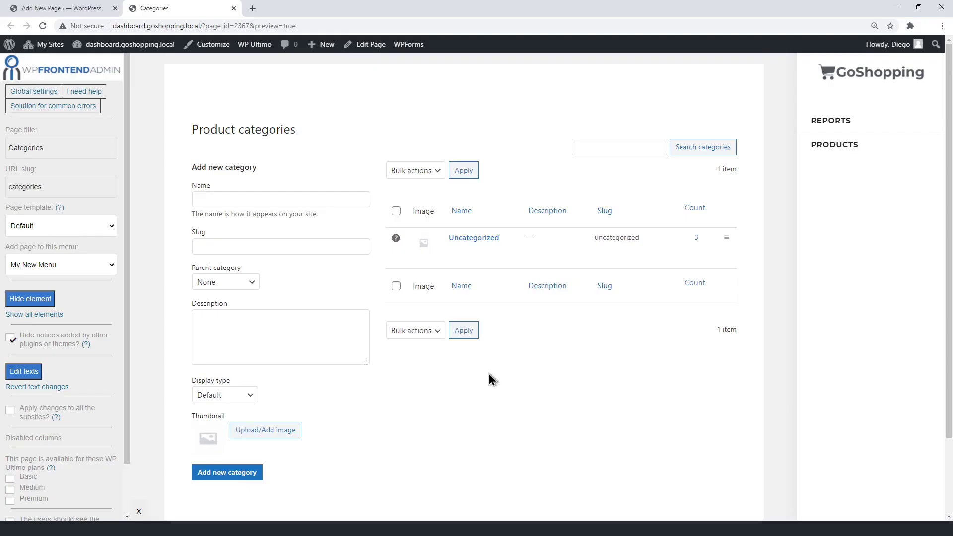
- Rename the Product categories heading to 'Categories'
left_click(19, 371)
left_click(196, 130)
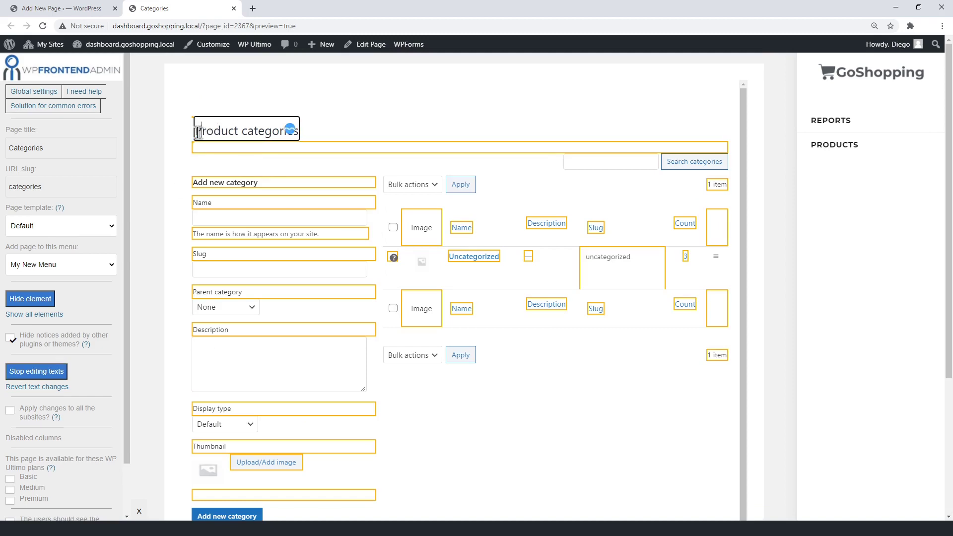
left_click_drag(195, 130, 248, 122)
type("C")
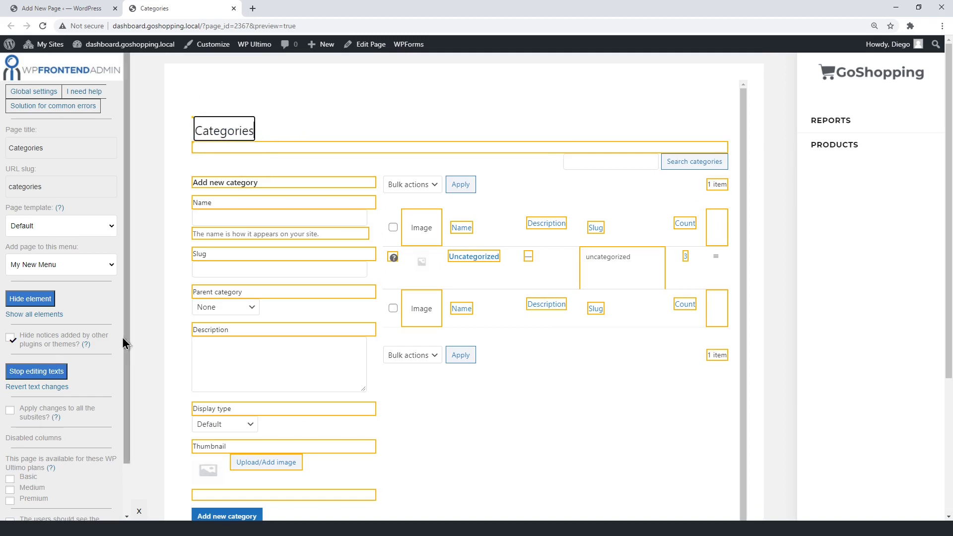
left_click(59, 373)
- Save the Categories page settings and confirm the saved notice
scroll(534, 328, "down", 2)
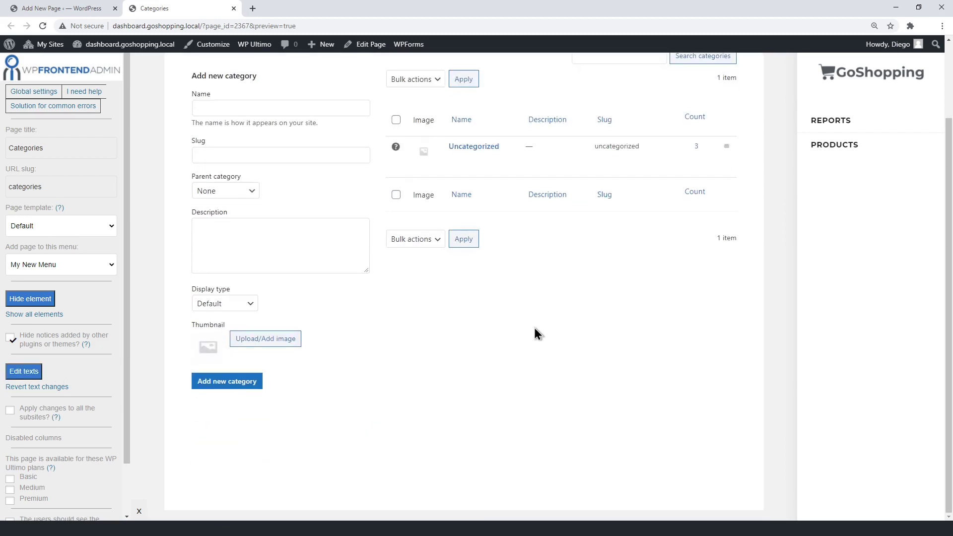
scroll(534, 327, "up", 2)
scroll(301, 397, "down", 2)
scroll(68, 468, "down", 1)
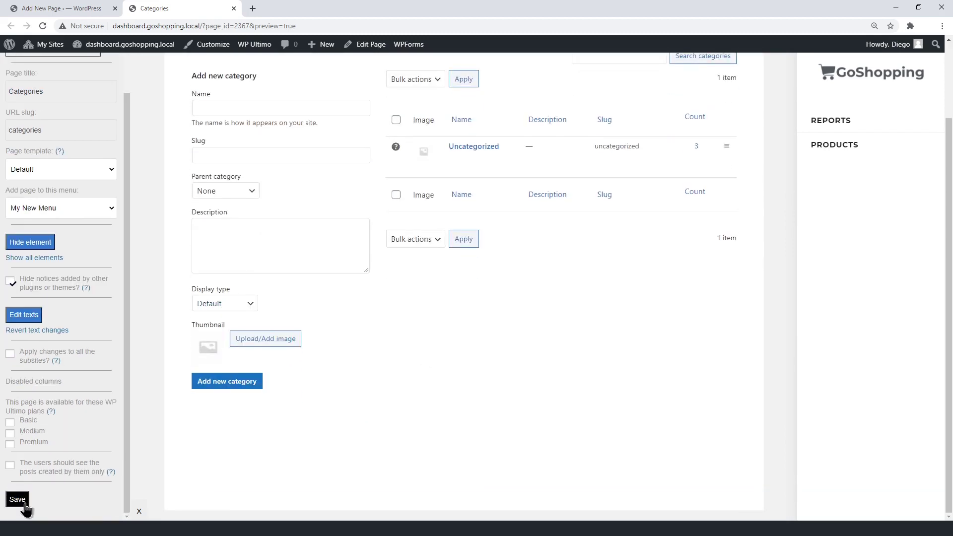
left_click(24, 505)
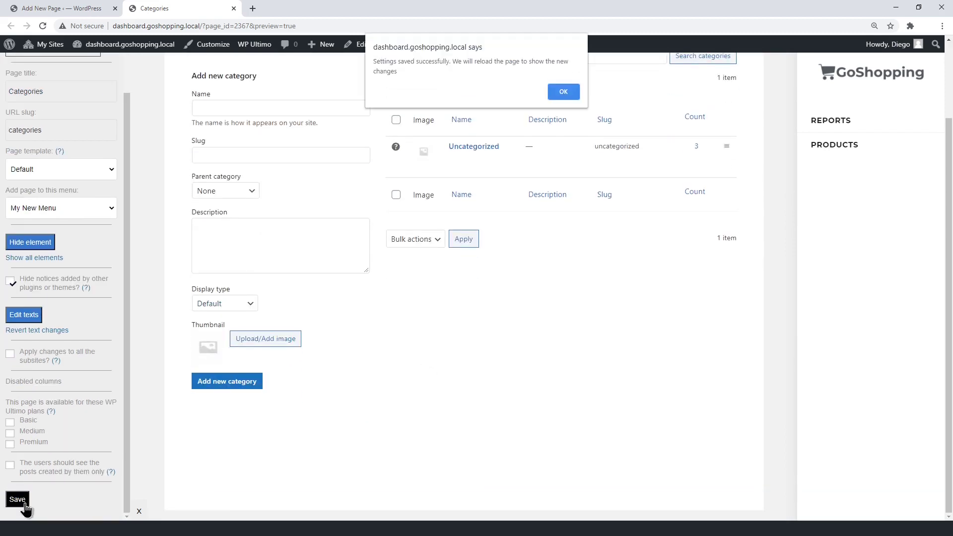
left_click(558, 94)
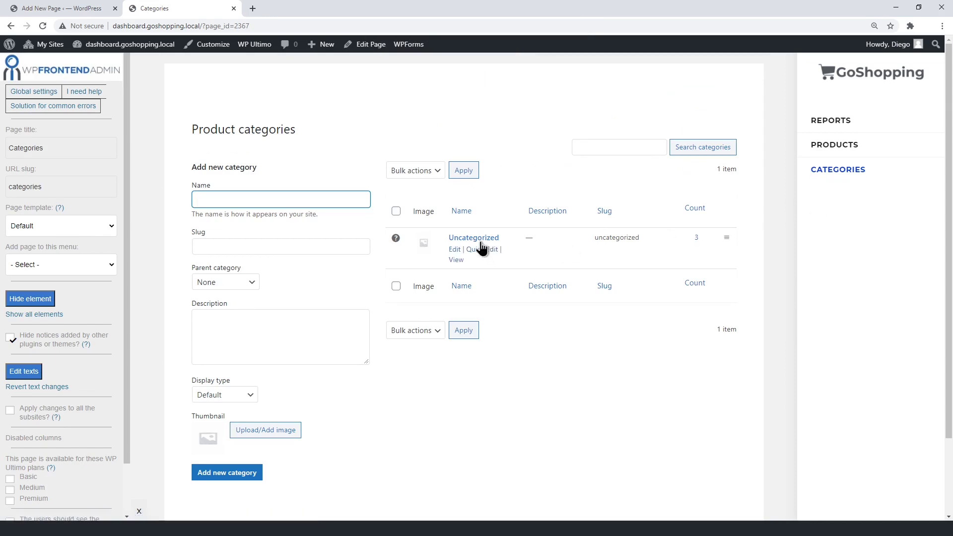
- On the Uncategorized edit form, hide the Name, Slug, Parent category and Description help texts
left_click(485, 243)
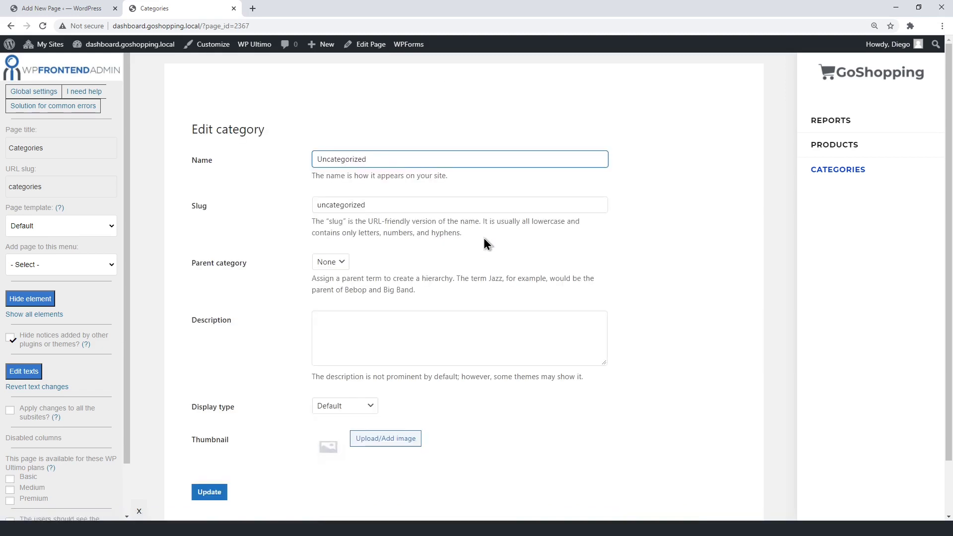
left_click(49, 300)
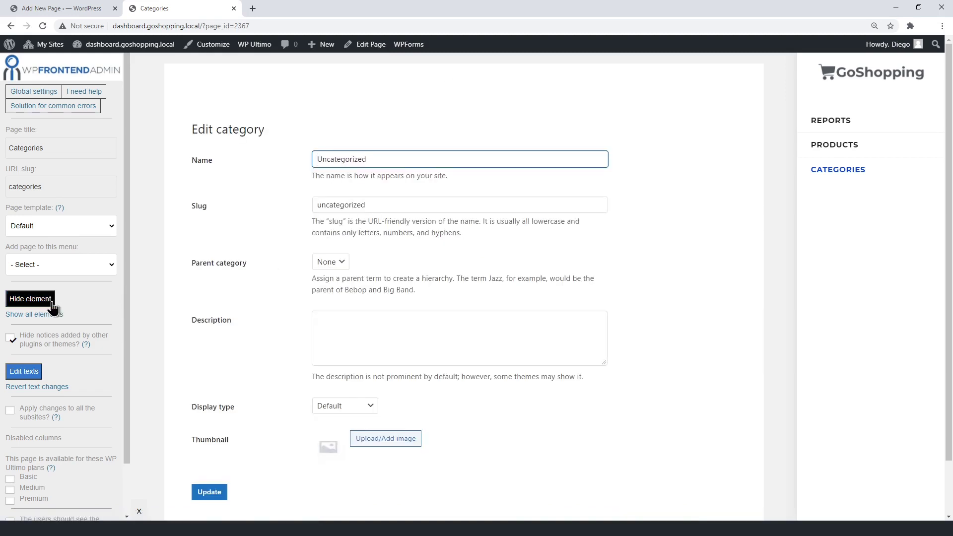
left_click(388, 175)
left_click(40, 298)
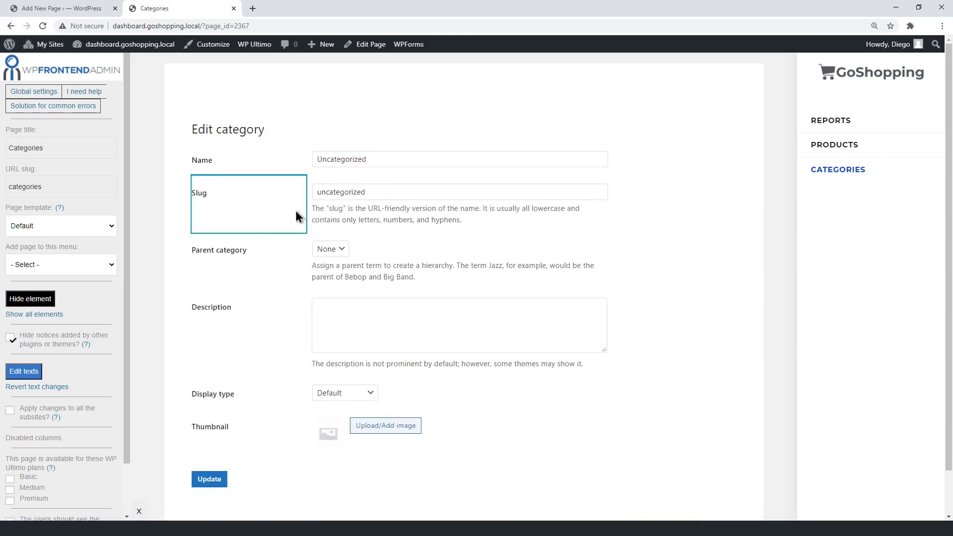
left_click(395, 208)
left_click(44, 302)
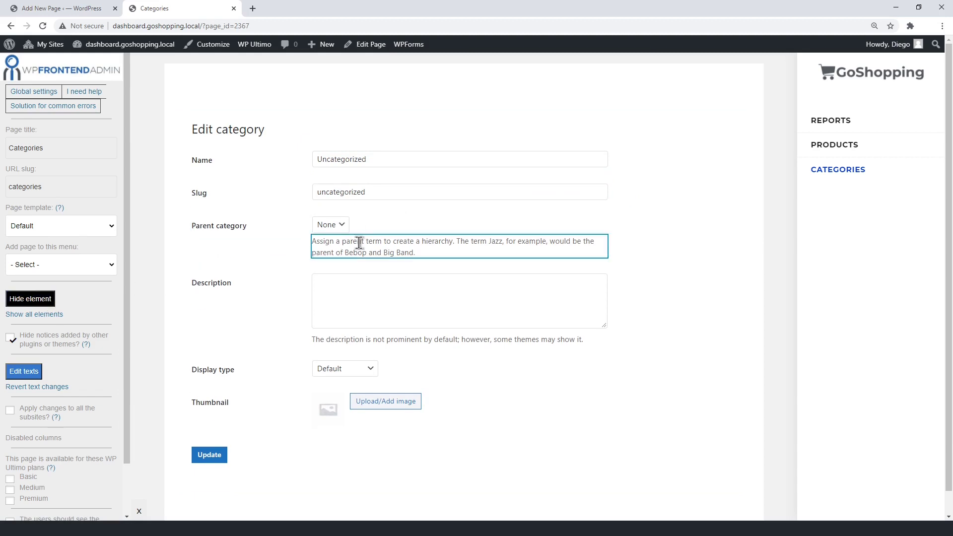
left_click(361, 246)
left_click(29, 298)
left_click(382, 314)
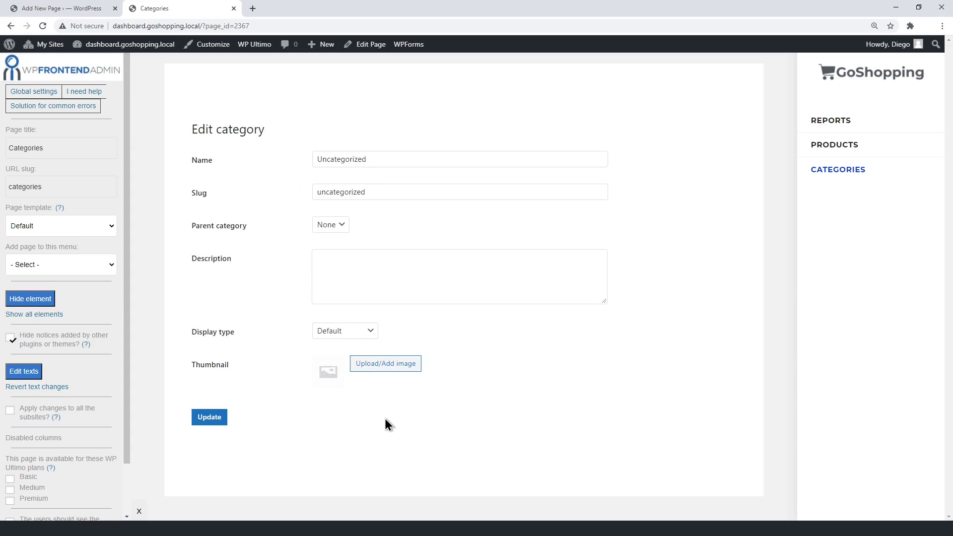
- Clear the Premium and Basic plan restrictions, save the settings, and close the preview tab
scroll(100, 368, "down", 2)
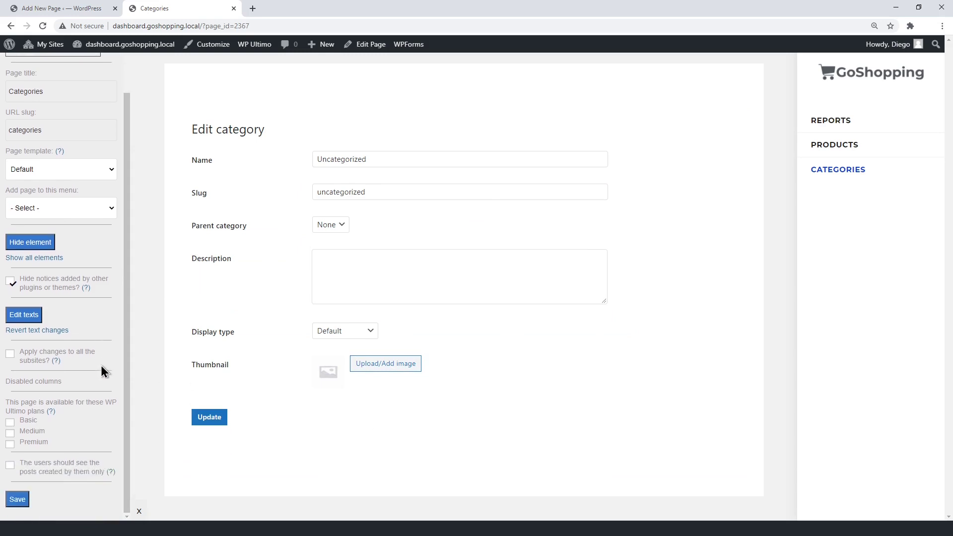
left_click(11, 444)
left_click(11, 422)
left_click(12, 444)
left_click(18, 501)
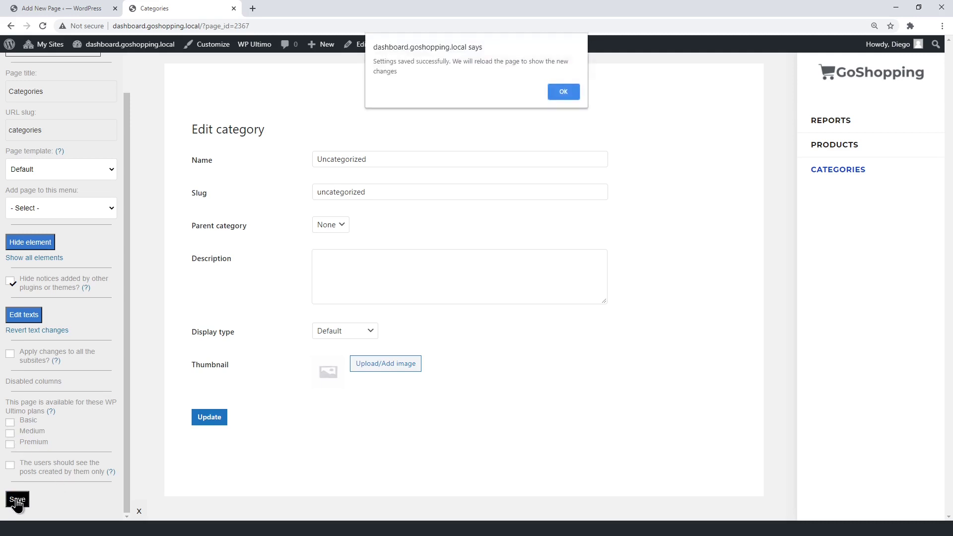
left_click(555, 99)
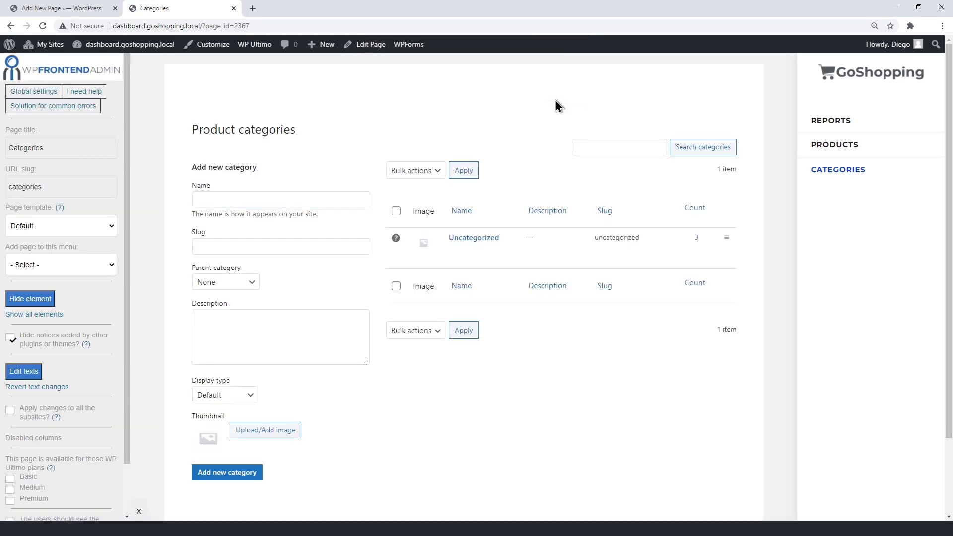
key("ctrl+w")
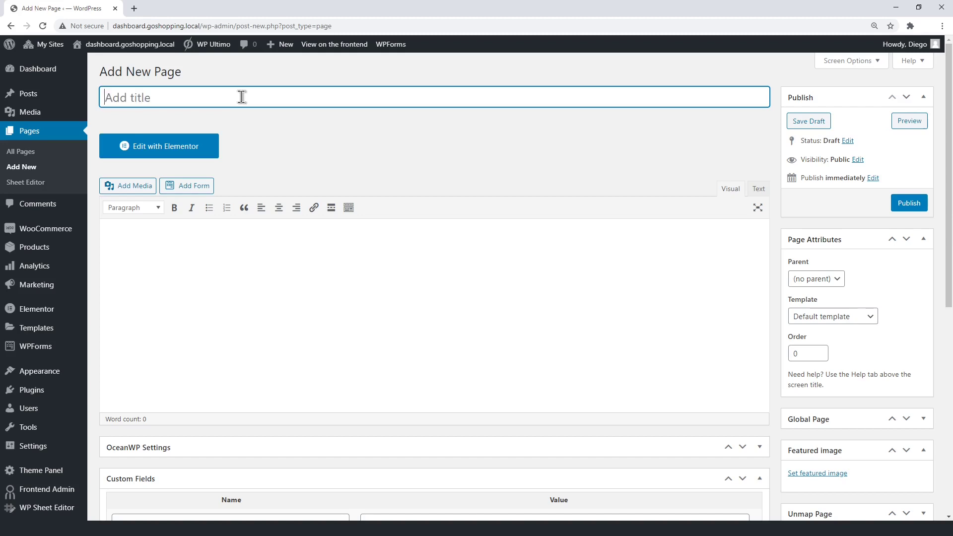
- Title the page 'Attributes', paste the product_attributes vg_display_admin_page shortcode, and preview it
type("Attributes")
left_click(109, 232)
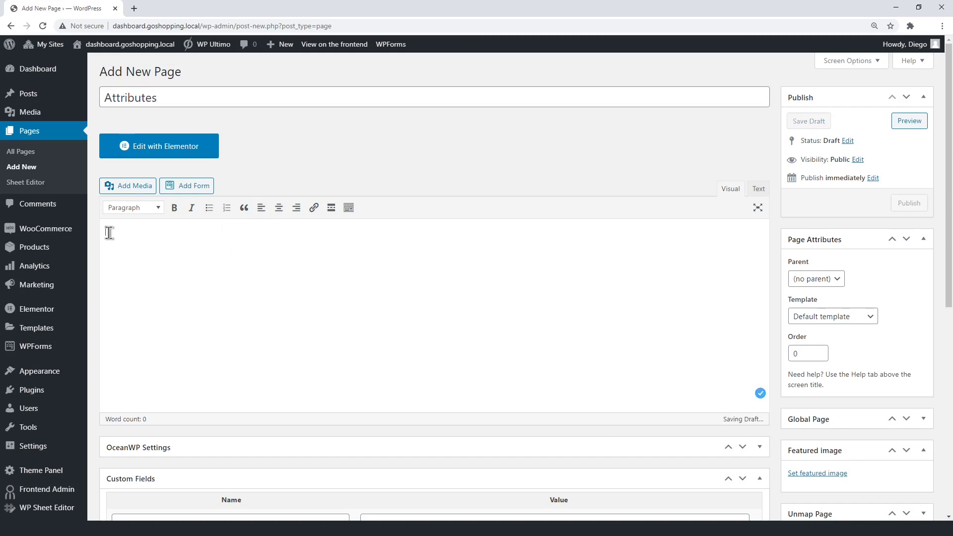
type("[vg_display_admin_page page_url=\"/edit.php?post_type=product&page=product_attributes\"]")
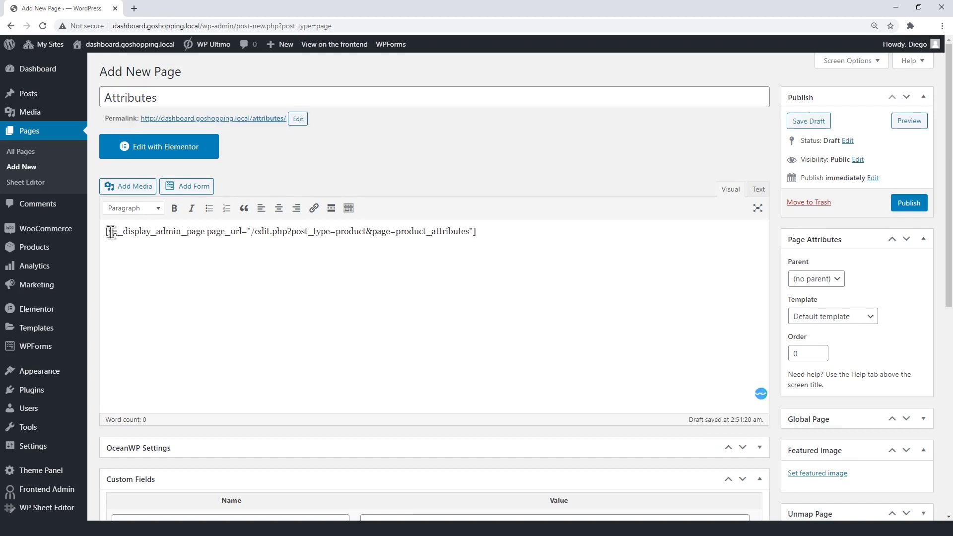
left_click_drag(248, 232, 473, 232)
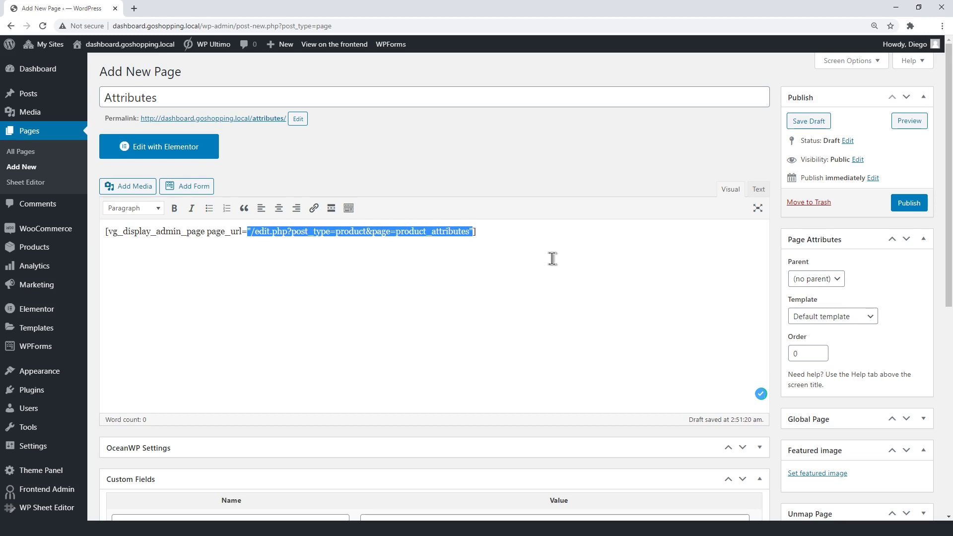
left_click(540, 238)
left_click(909, 121)
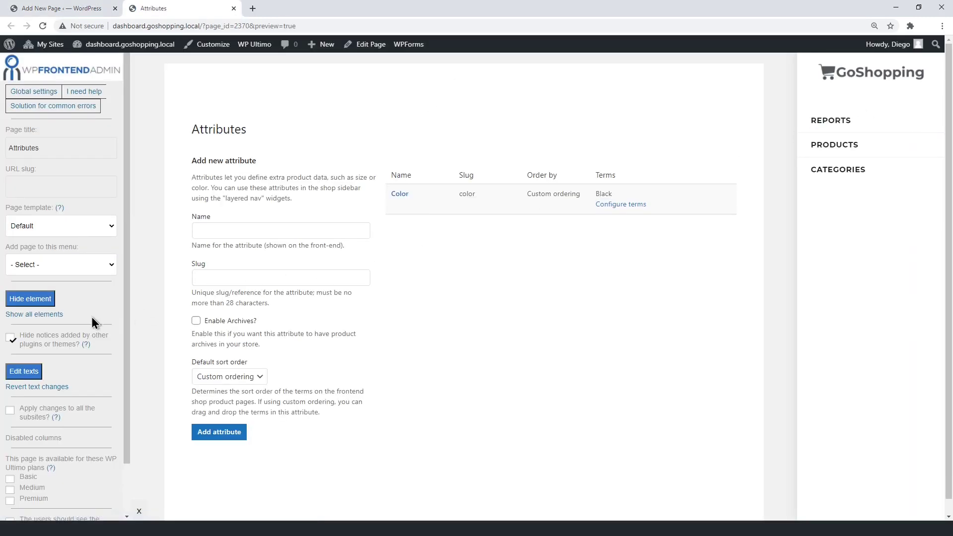
- Set the URL slug to 'attributes' and add the page to My New Menu
left_click(47, 182)
type("attributes")
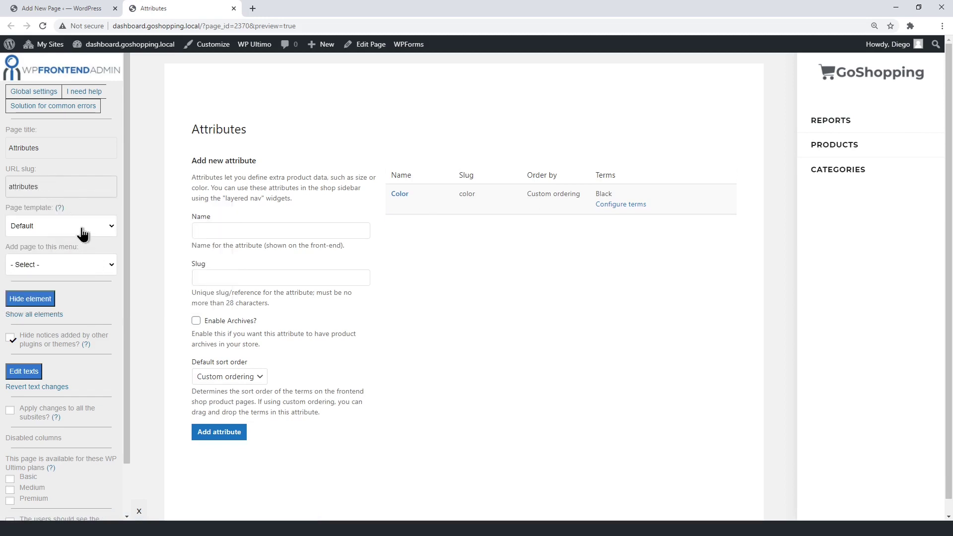
left_click(102, 265)
left_click(58, 329)
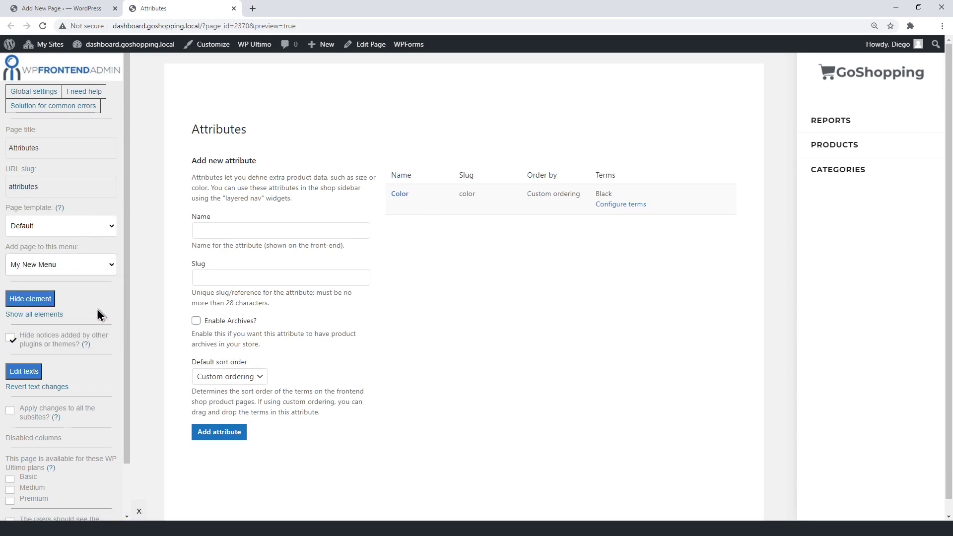
- Hide the empty top block and the attributes, slug, Enable Archives and sort order descriptions
left_click(29, 298)
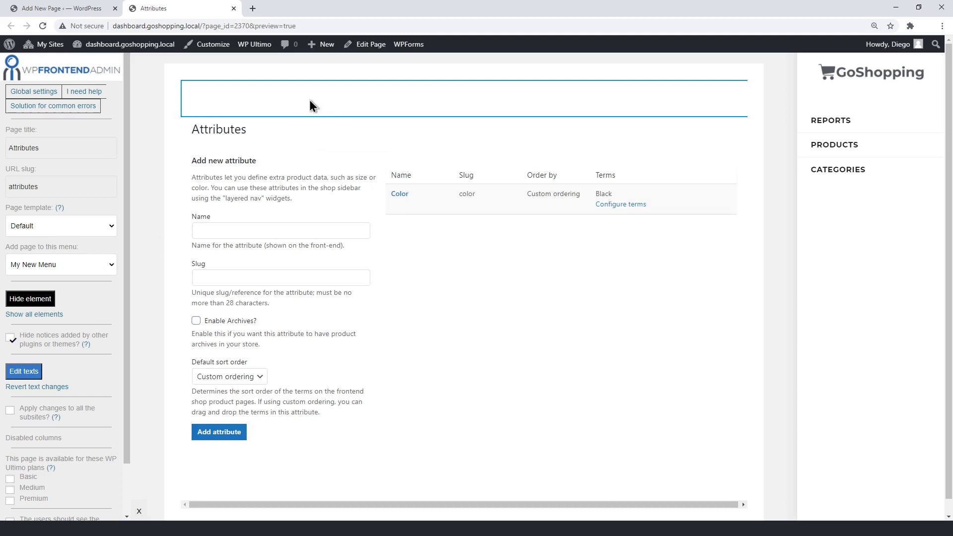
left_click(308, 99)
left_click(47, 301)
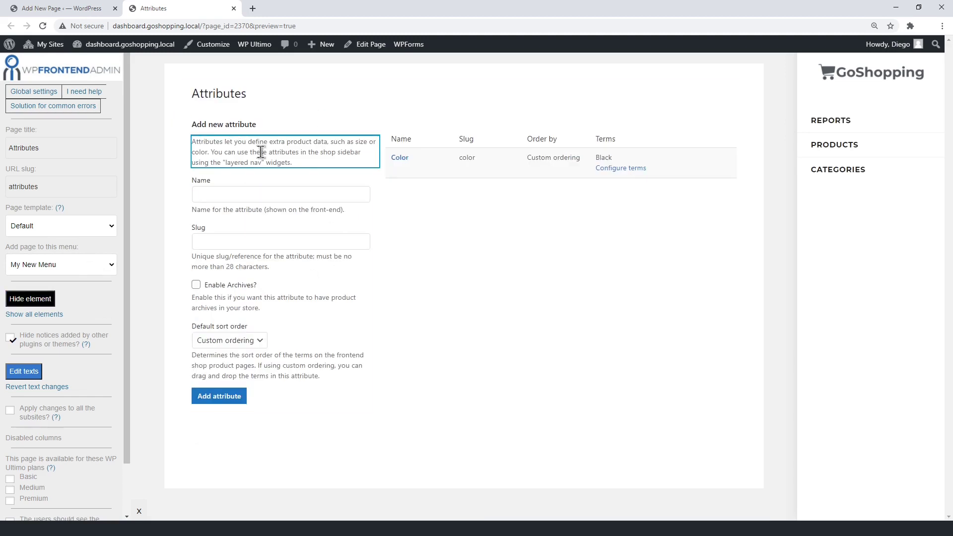
left_click(260, 152)
left_click(44, 299)
left_click(265, 234)
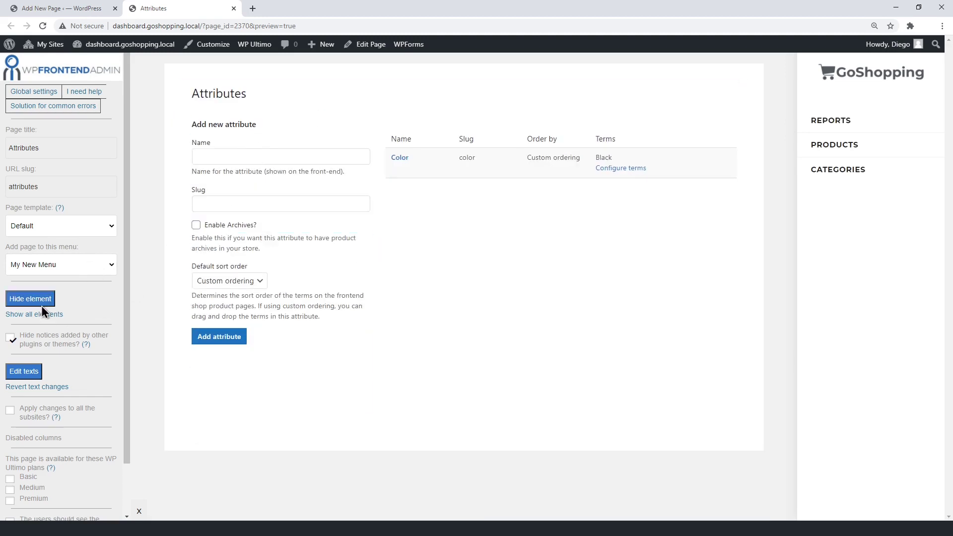
left_click(42, 302)
left_click(231, 251)
left_click(43, 301)
left_click(246, 287)
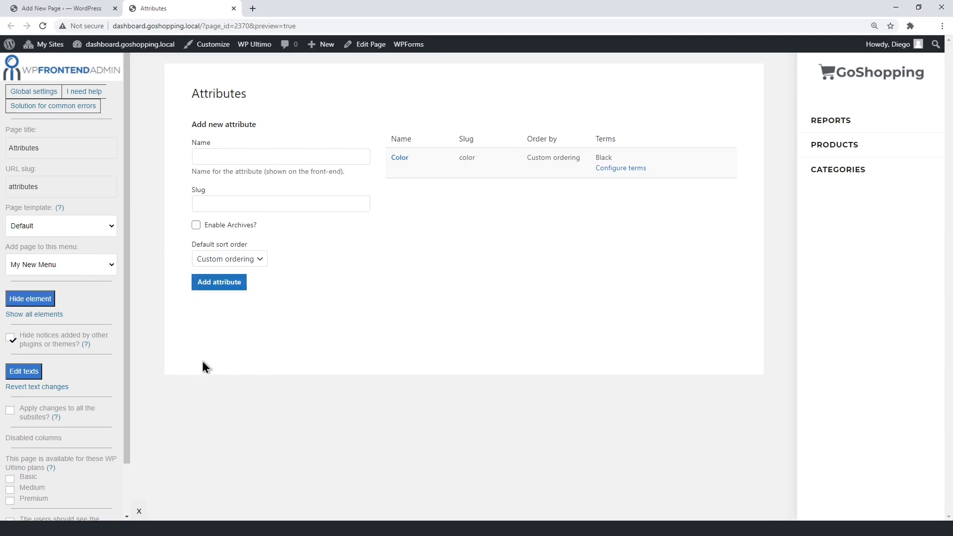
- Clear the plan availability options, stop limiting users to their own posts, and save
scroll(95, 365, "down", 2)
left_click(10, 434)
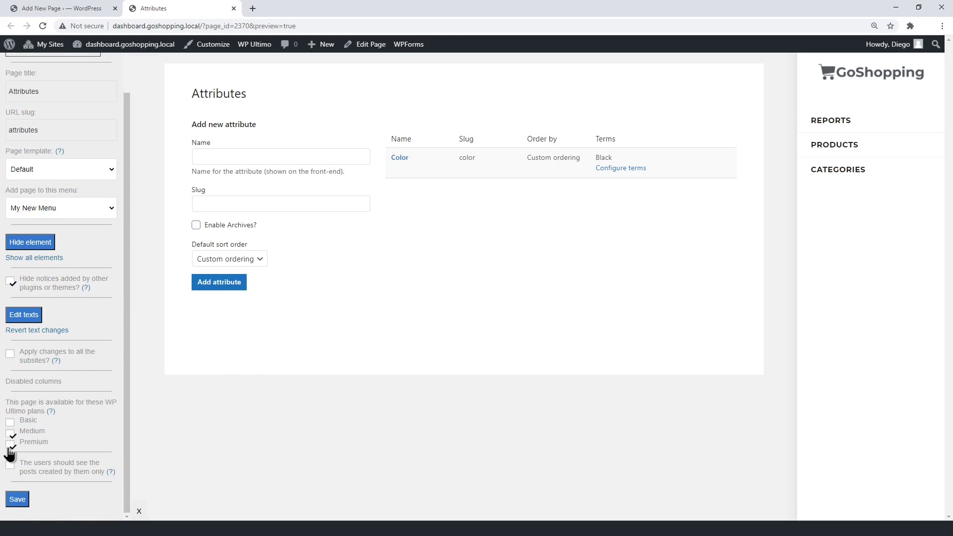
left_click(10, 445)
left_click(13, 436)
left_click(45, 466)
left_click(23, 498)
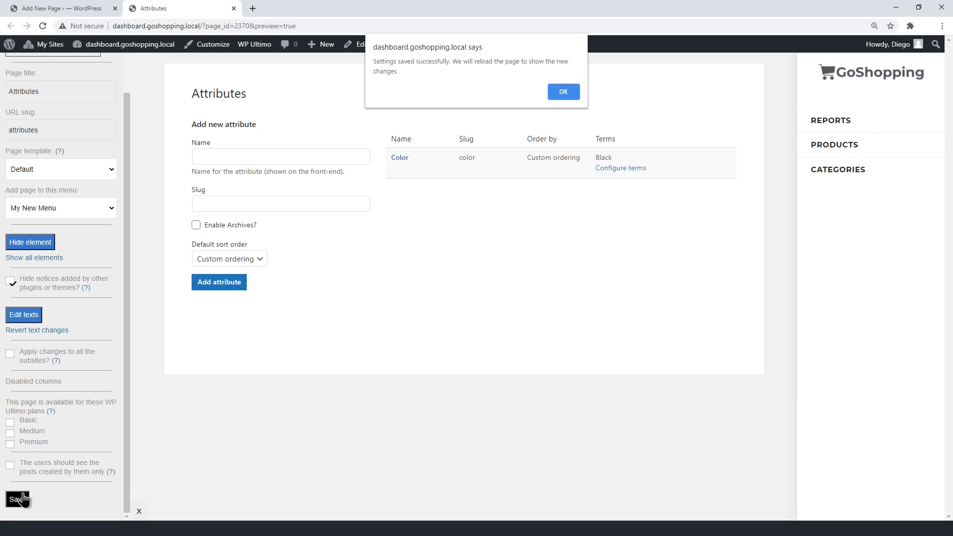
left_click(557, 92)
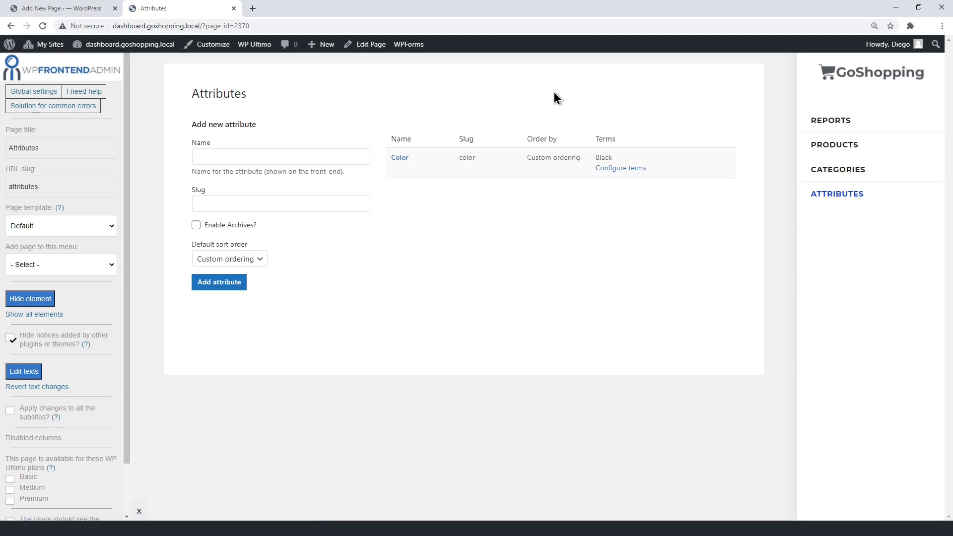
- Open the Color attribute terms and hide the intro paragraph, deletion note and WP Sheet Editor tip
left_click(401, 159)
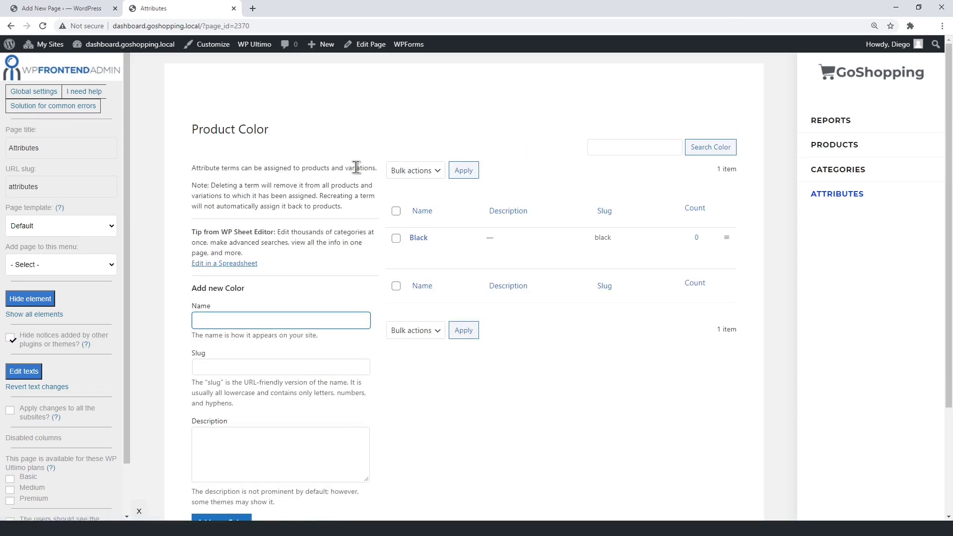
left_click(23, 304)
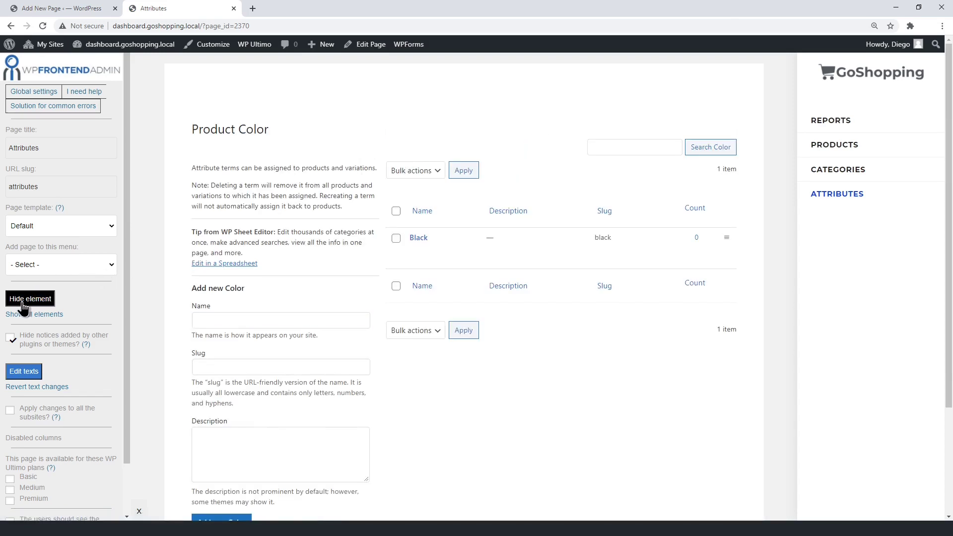
left_click(297, 168)
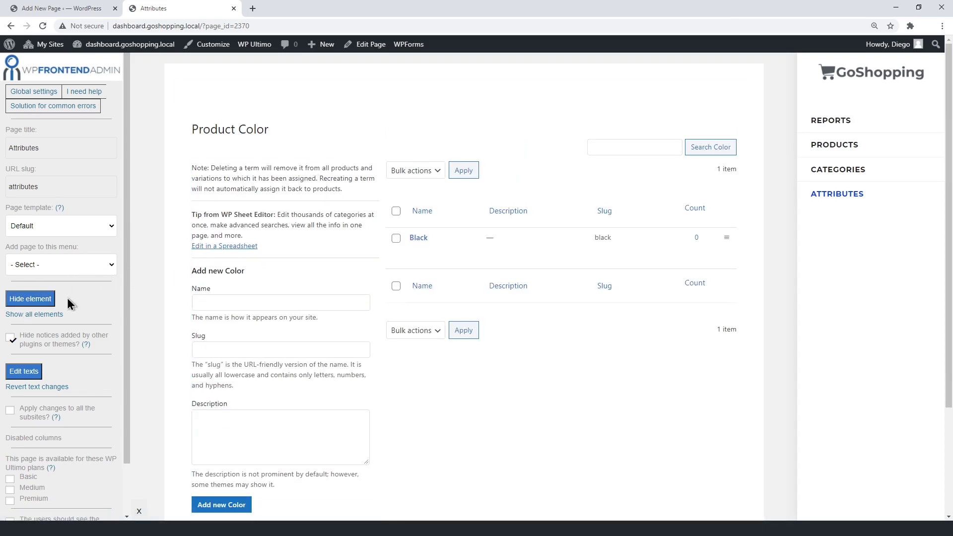
left_click(253, 198)
left_click(281, 160)
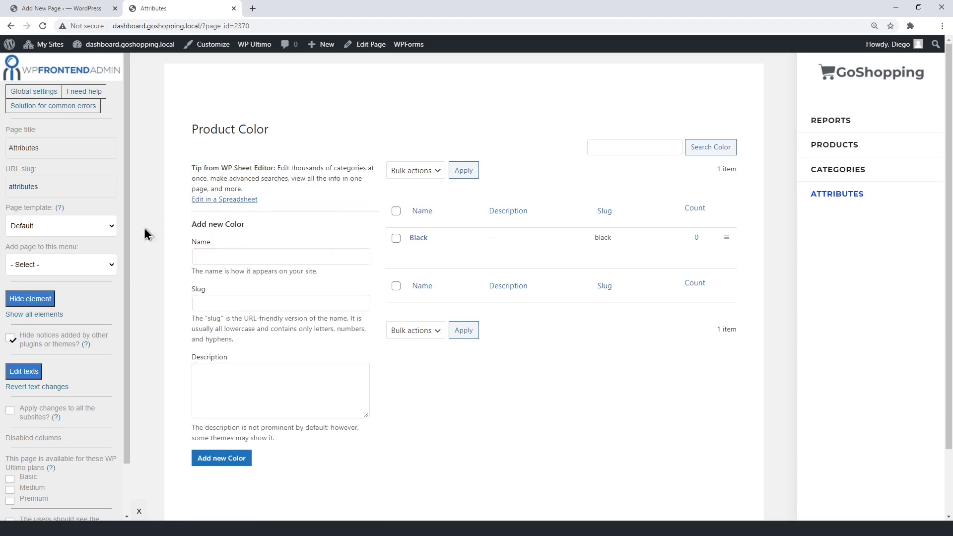
left_click(287, 171)
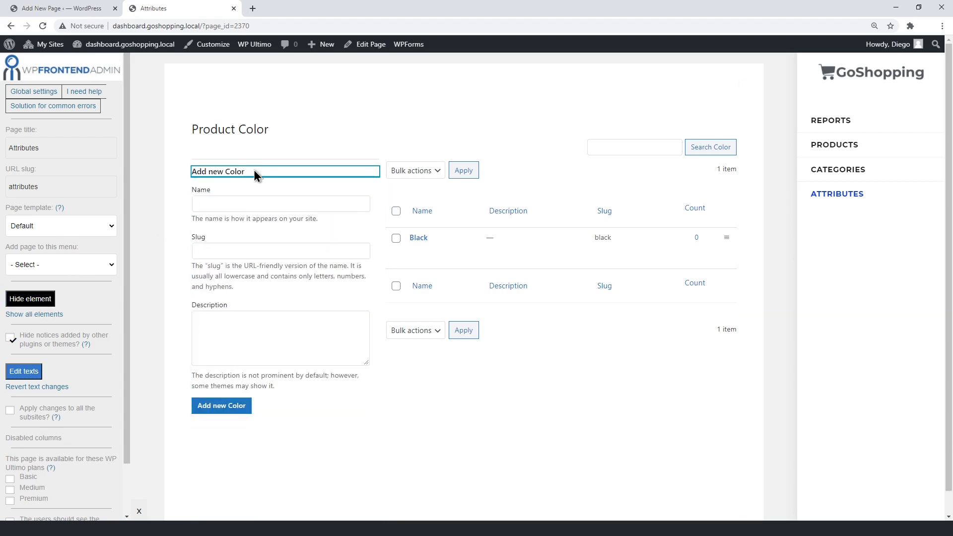
- Hide the Name, Slug and Description field hints and the lower bulk-actions row
left_click(30, 299)
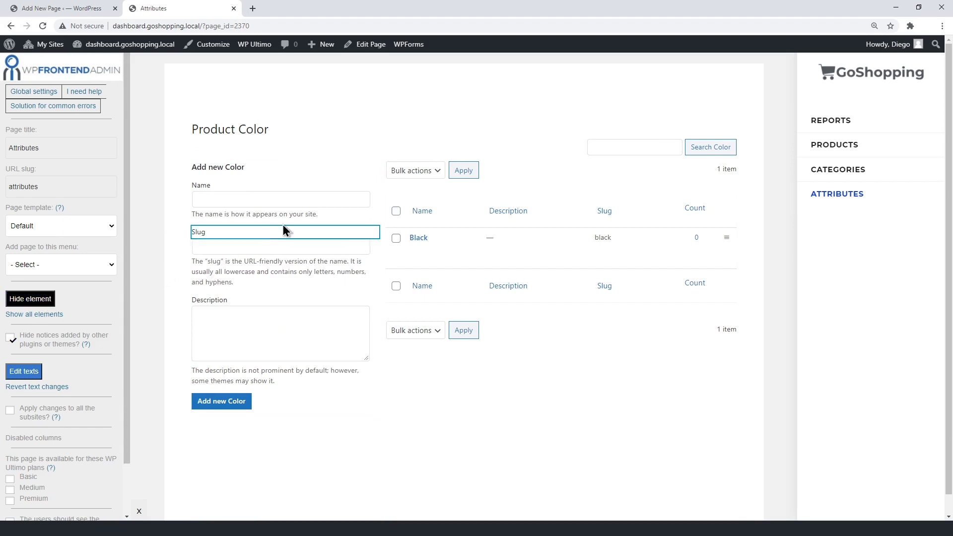
left_click(282, 215)
left_click(39, 304)
left_click(234, 263)
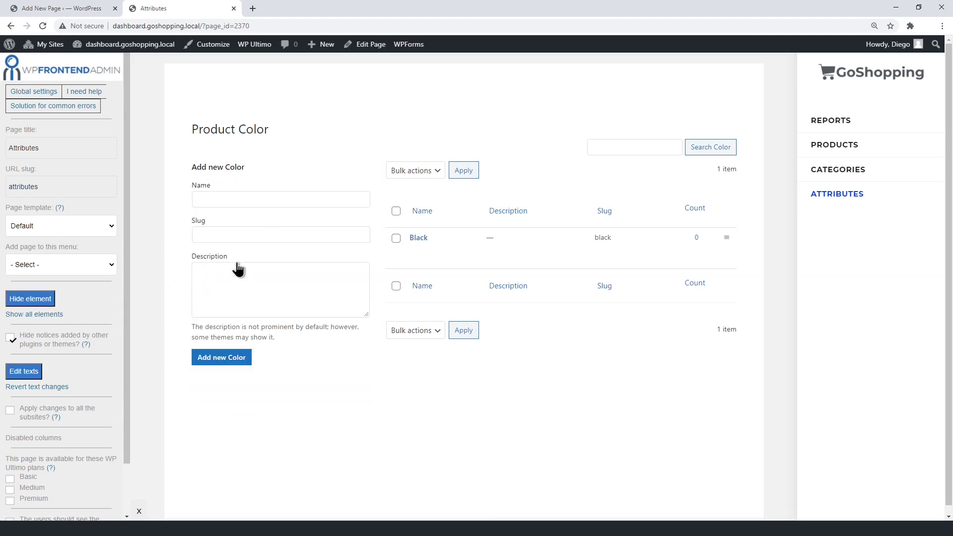
left_click(35, 300)
left_click(258, 331)
left_click(629, 336)
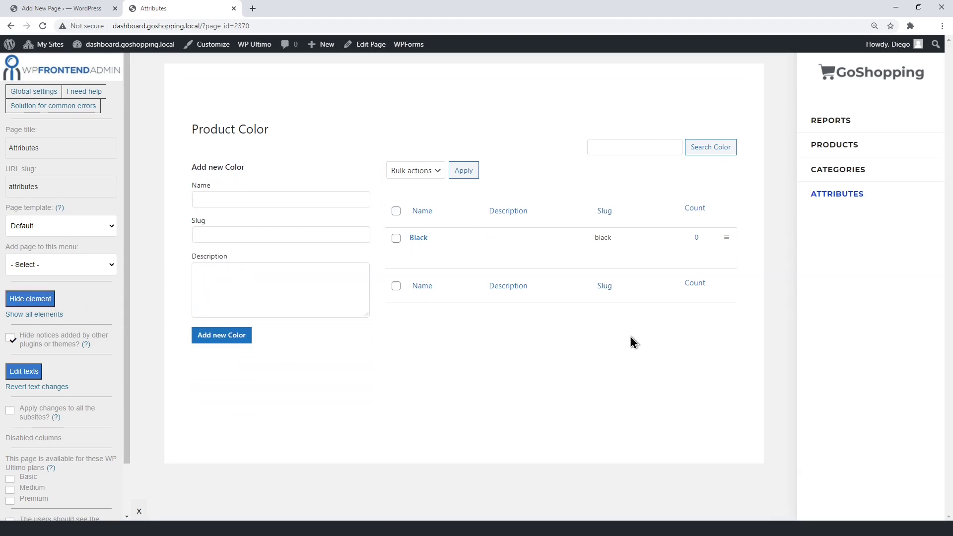
left_click(29, 301)
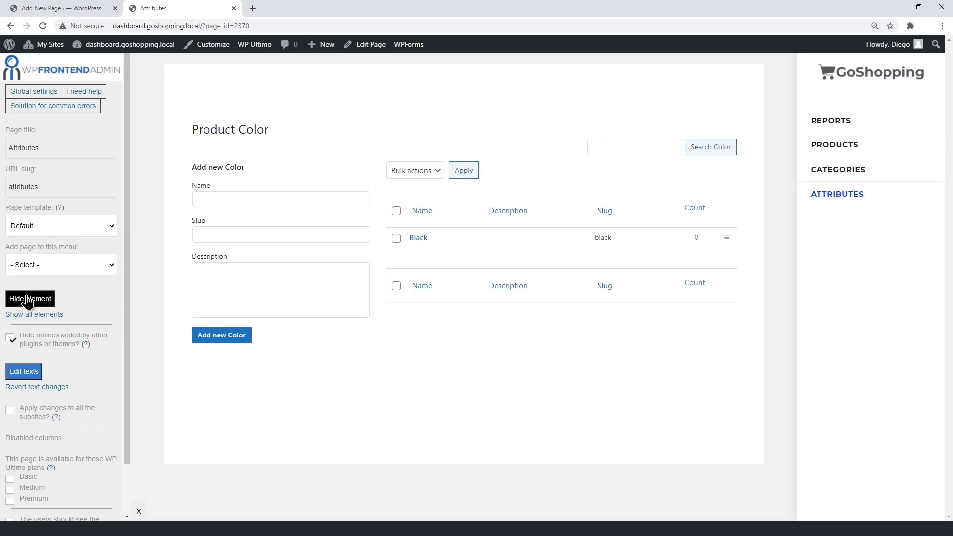
- Enter text-editing mode and select the Product Color heading
left_click(21, 380)
left_click_drag(196, 130, 280, 130)
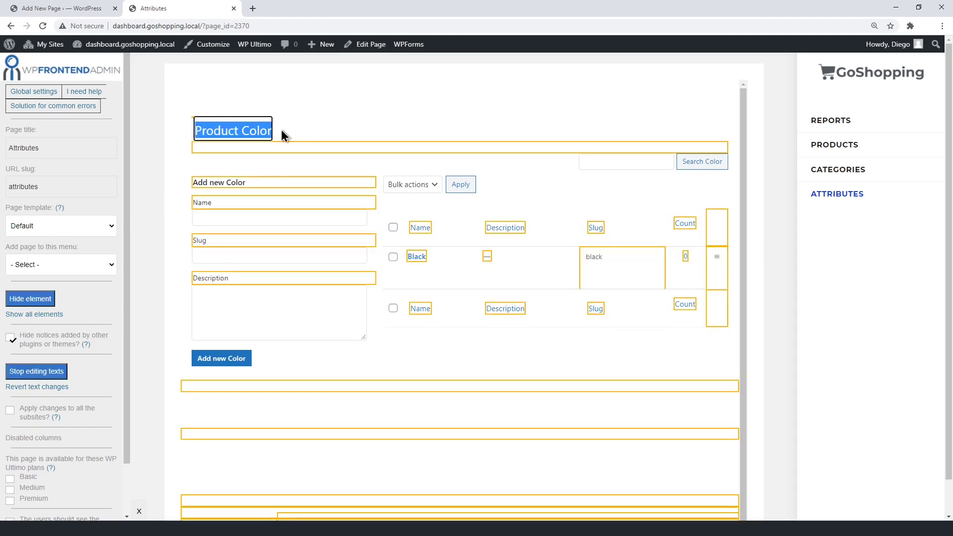
key("Tab")
key("Tab")
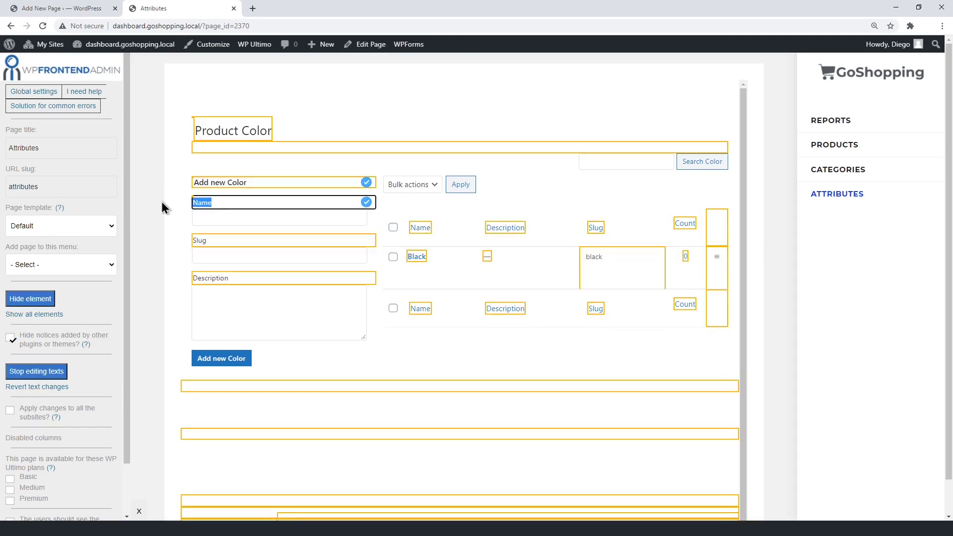
- Open the Black term and hide its Name, Slug and Description help texts
left_click(54, 370)
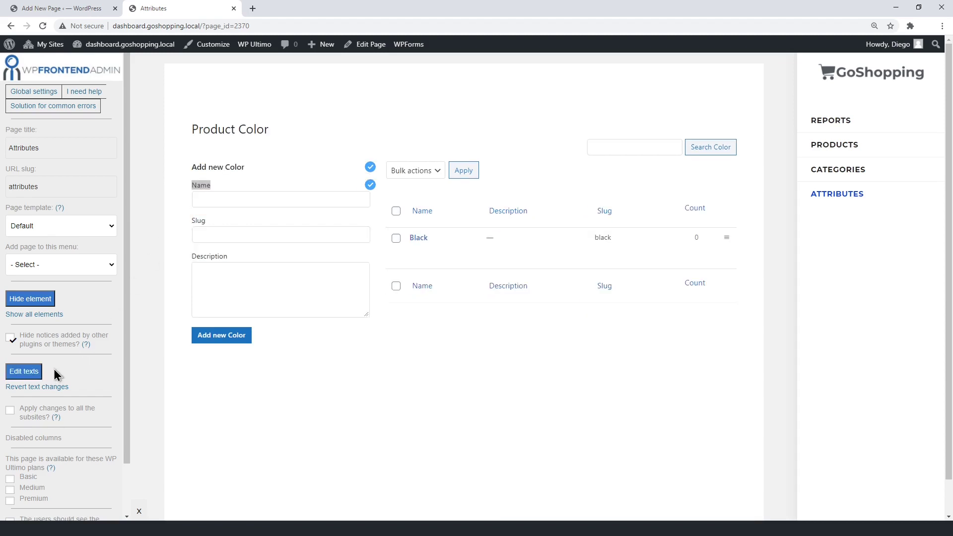
left_click(419, 239)
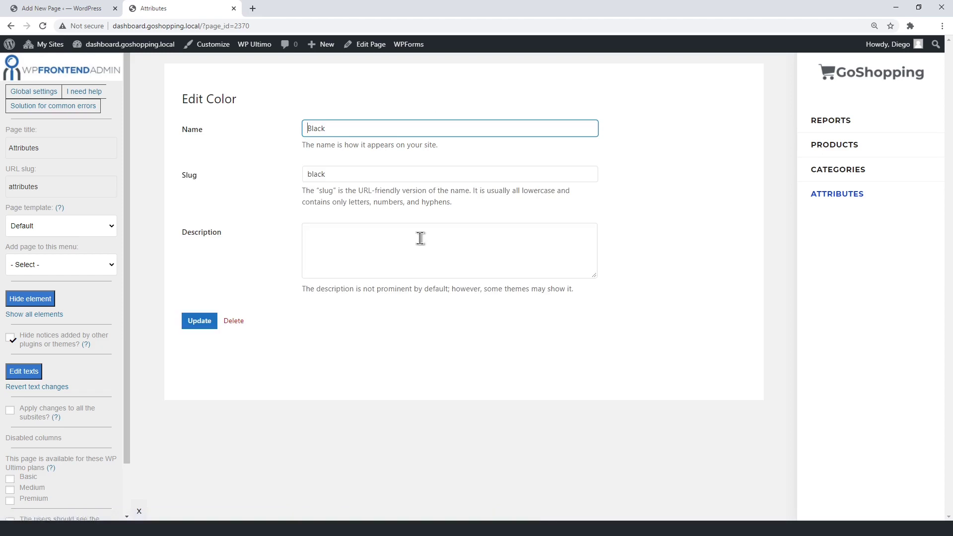
left_click_drag(301, 144, 474, 149)
left_click_drag(302, 191, 453, 202)
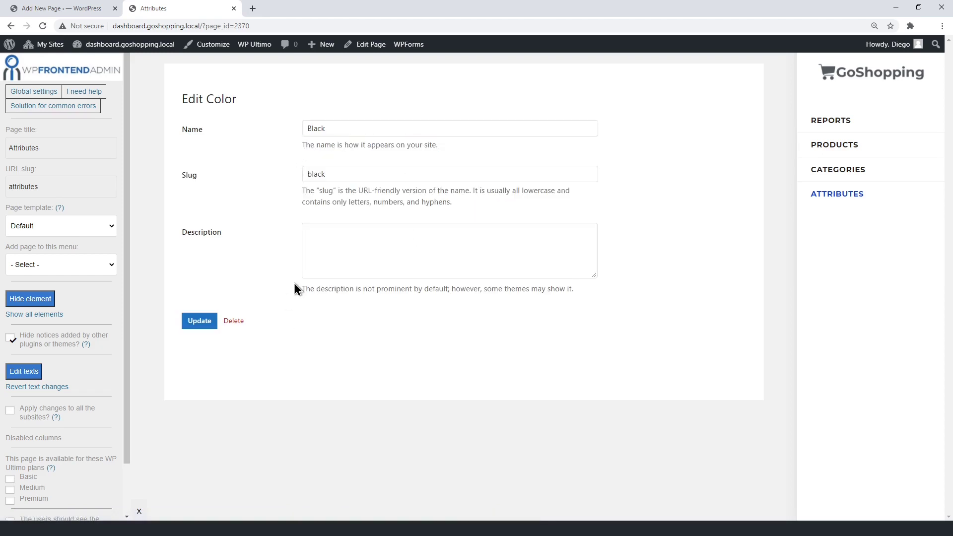
left_click_drag(295, 285, 616, 287)
left_click(33, 301)
left_click(361, 145)
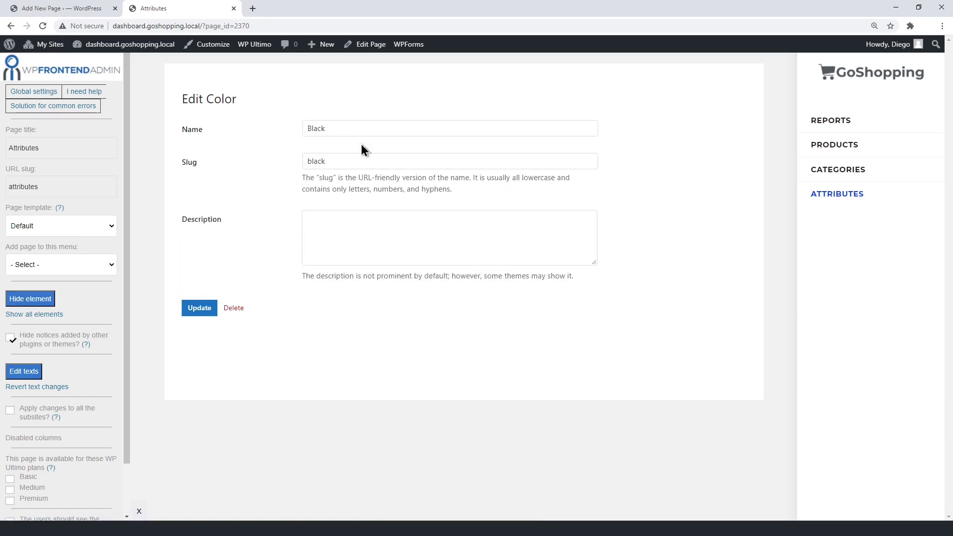
left_click(30, 298)
left_click(370, 184)
left_click(30, 299)
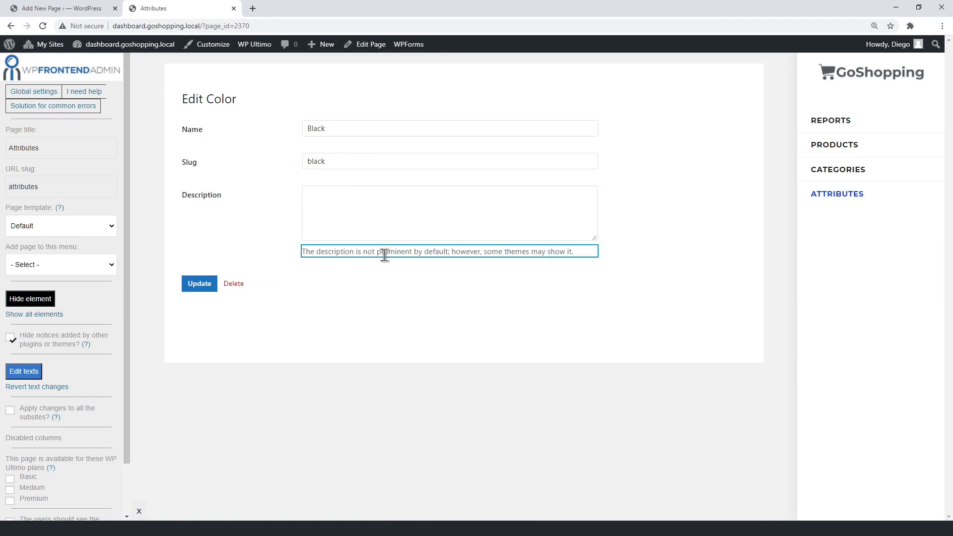
left_click(387, 252)
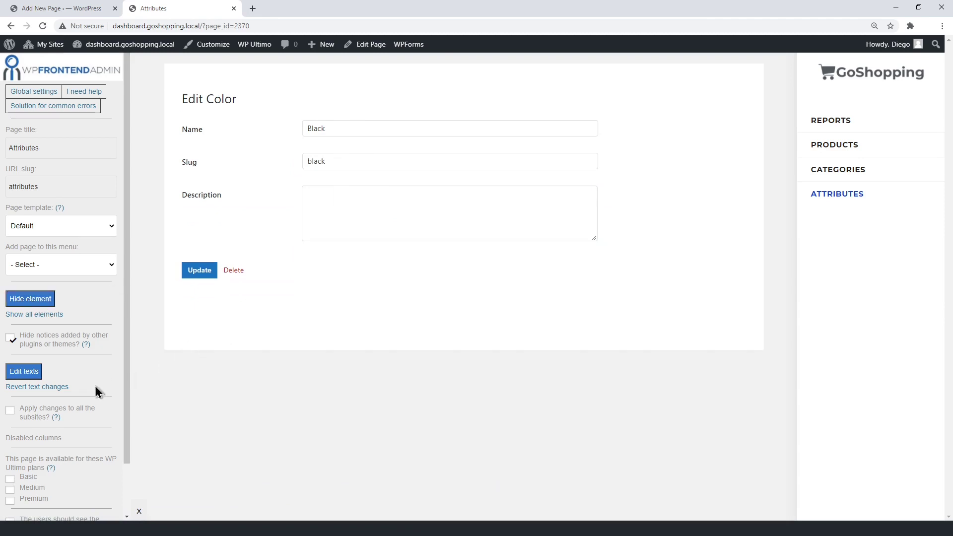
- Save the Attributes page's frontend settings and acknowledge the saved message
scroll(62, 476, "down", 1)
left_click(23, 499)
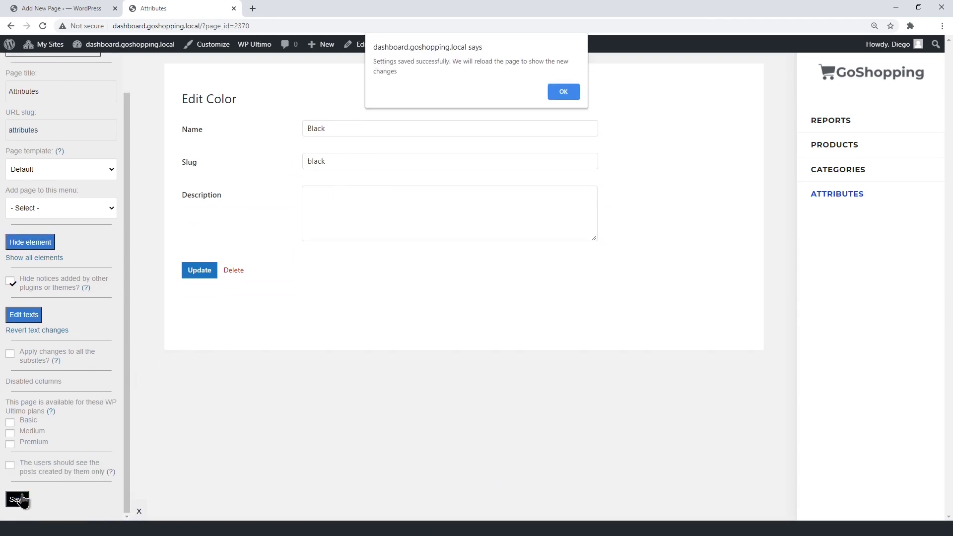
left_click(566, 89)
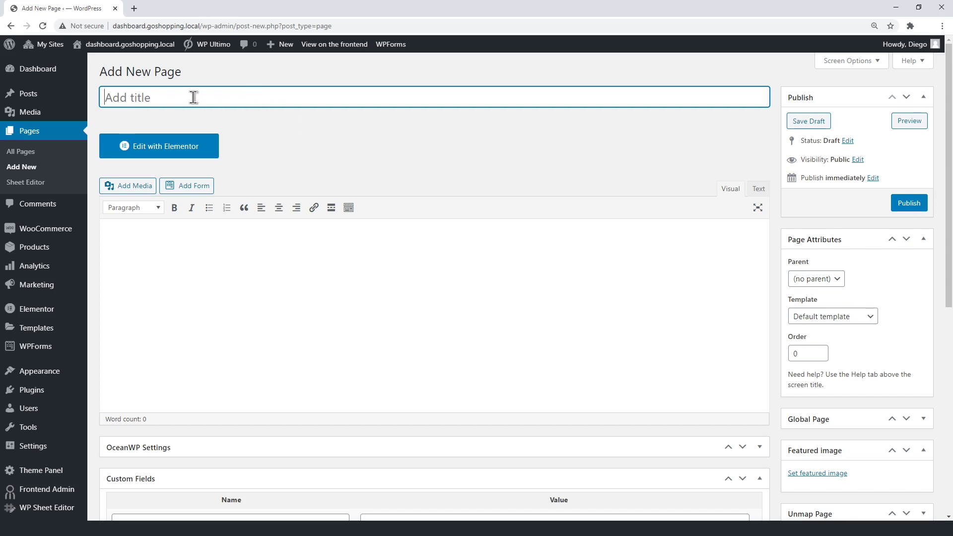
- Title the page 'Tags', paste the product_tag vg_display_admin_page shortcode, and preview it
type("Tags")
left_click(123, 229)
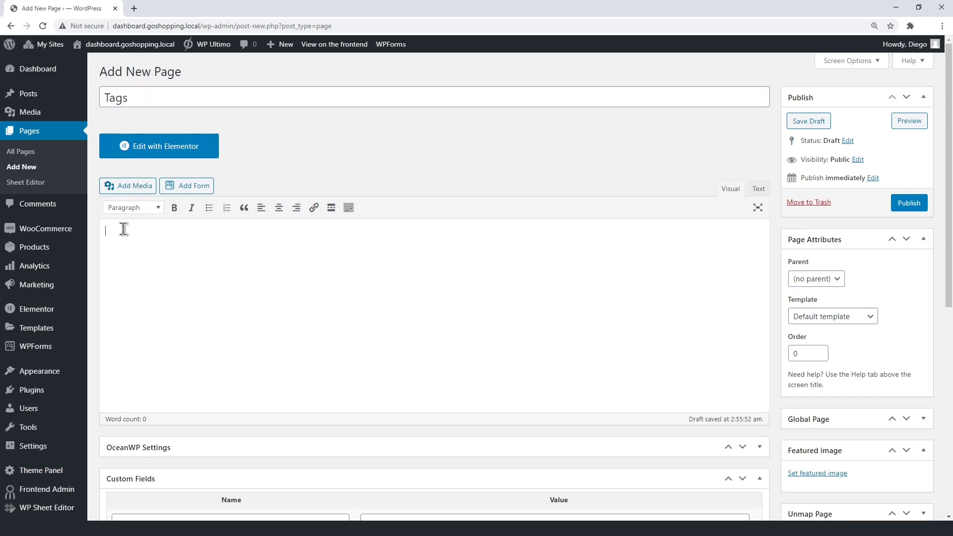
type("[vg_display_admin_page page_url=\"/edit-tags.php?taxonomy=product_tag&post_type=product\"]")
left_click_drag(248, 231, 489, 228)
left_click(525, 240)
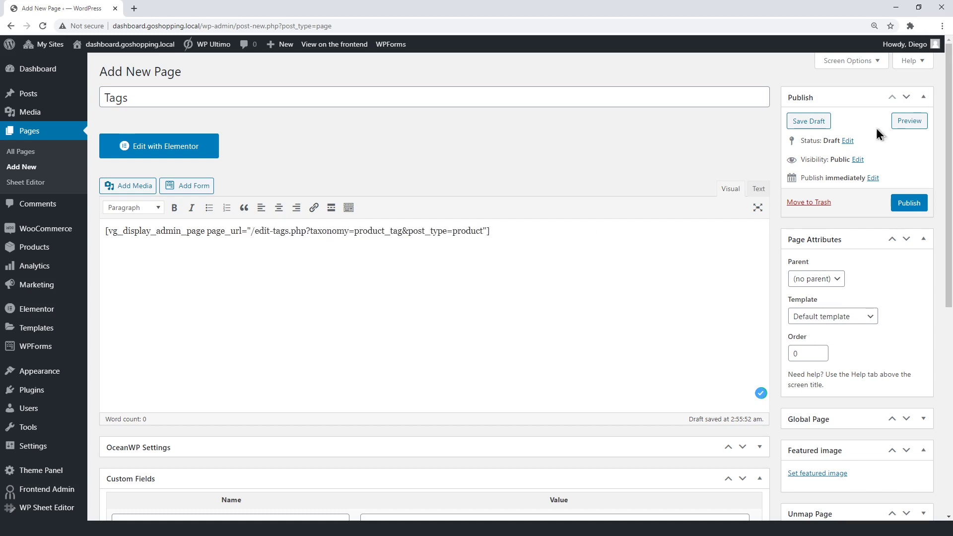
left_click(906, 122)
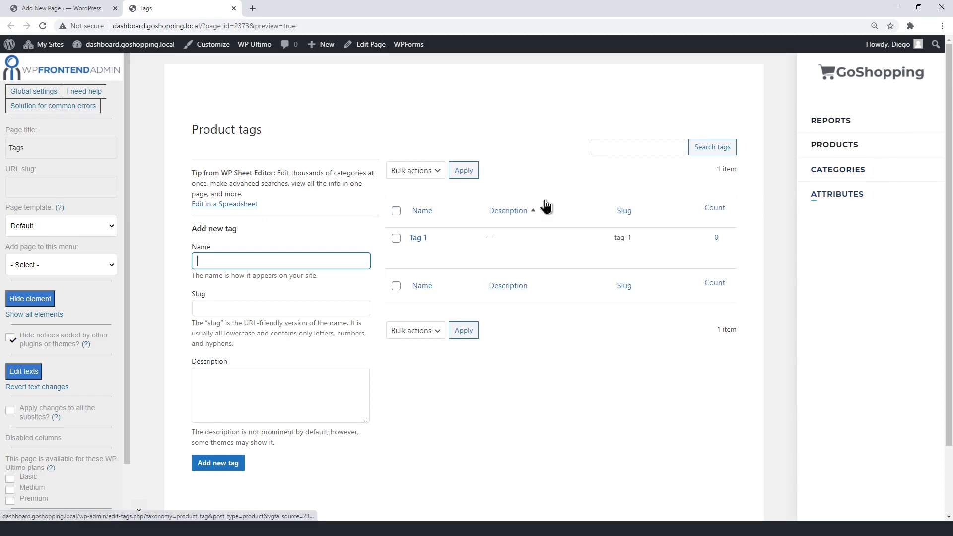
- Set the URL slug to 'tags' and add the page to My New Menu
left_click(81, 183)
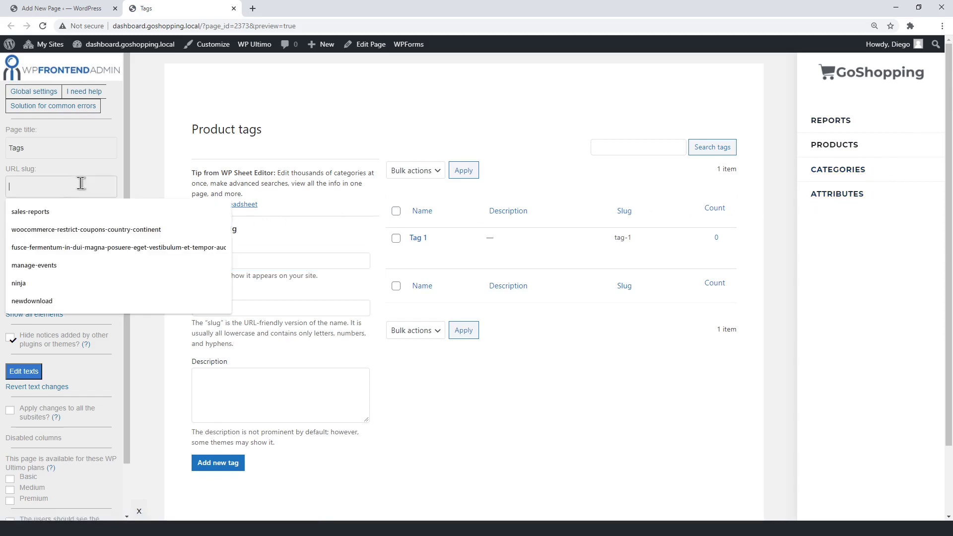
type("tags")
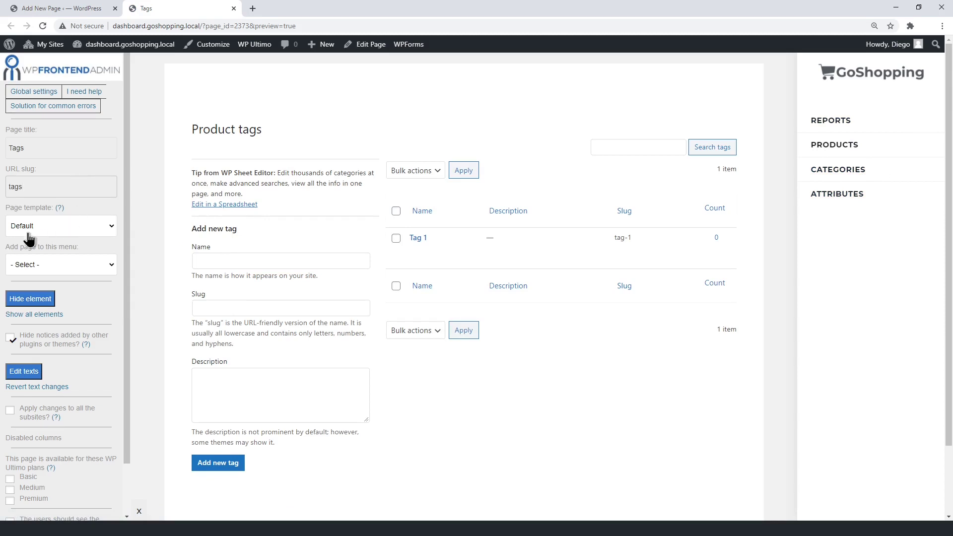
left_click(96, 270)
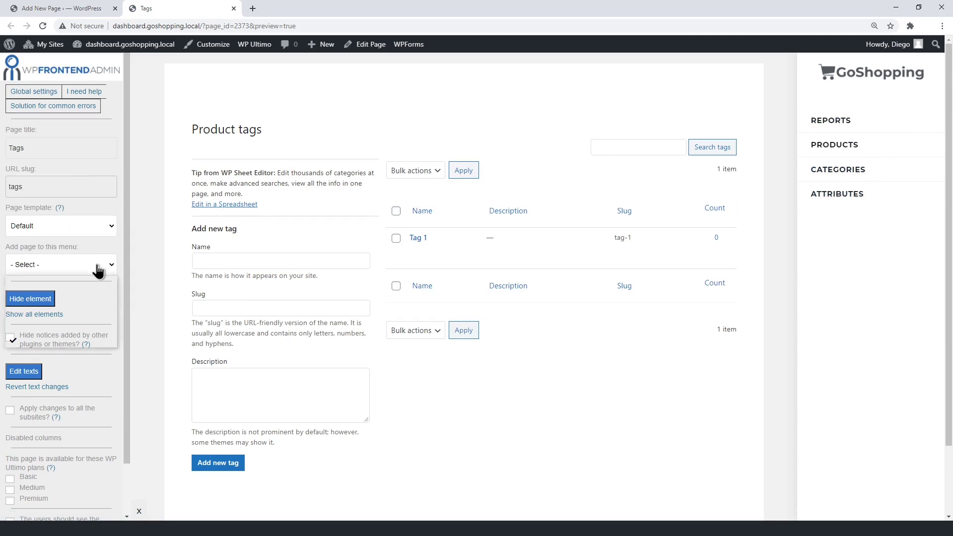
left_click(76, 337)
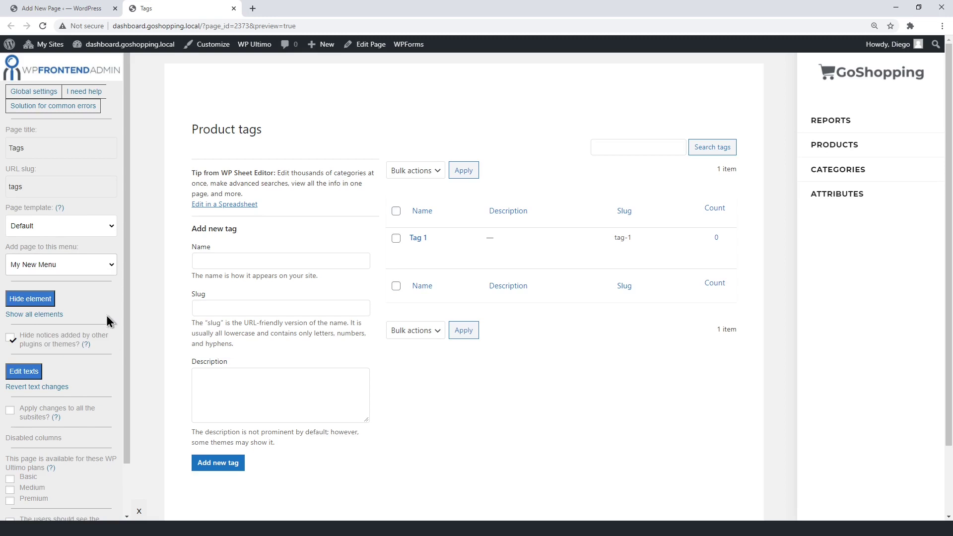
- Hide the thin element below the search row and the WP Sheet Editor tip box
left_click(41, 300)
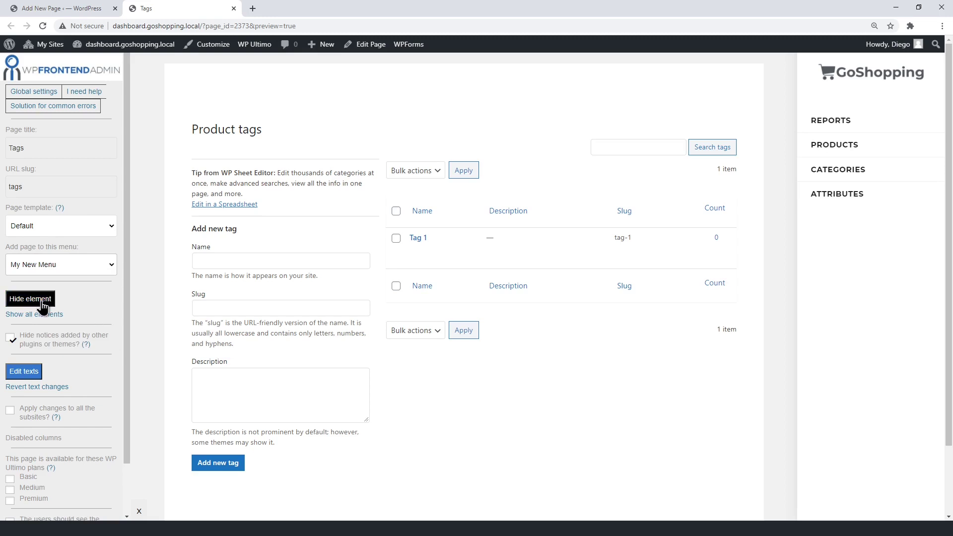
left_click(320, 162)
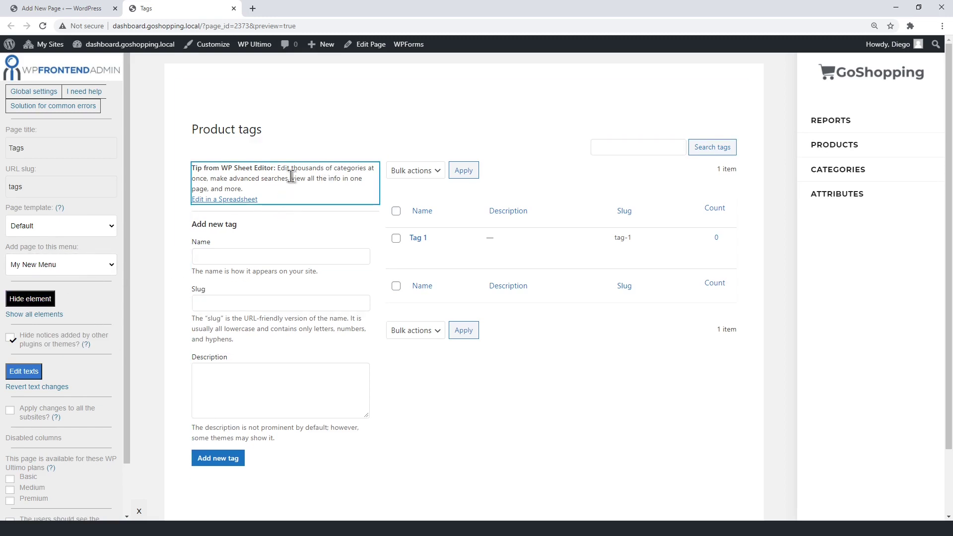
left_click(291, 177)
left_click(50, 299)
key("Escape")
- Hide the Name, Slug and Description help texts and the lower bulk-actions row
left_click(52, 303)
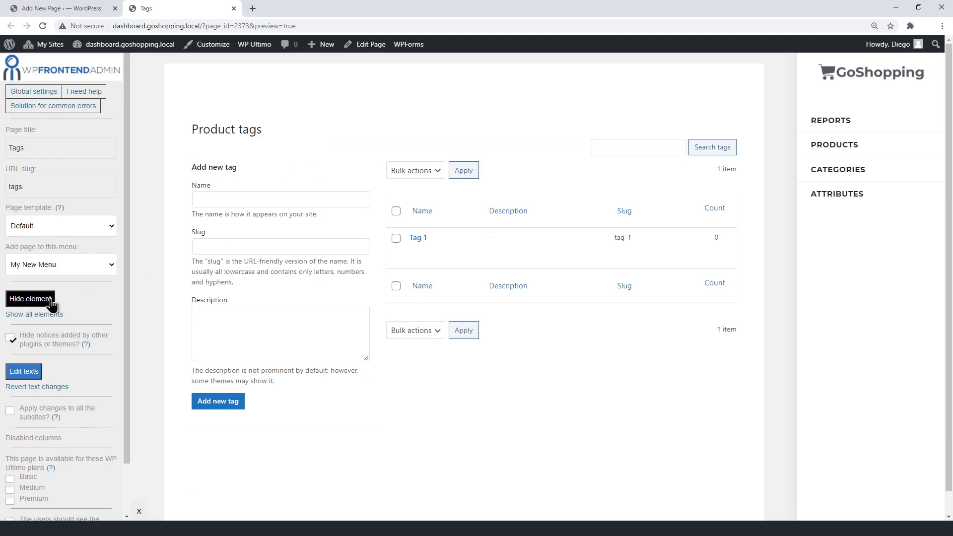
left_click(270, 214)
left_click(44, 300)
left_click(198, 278)
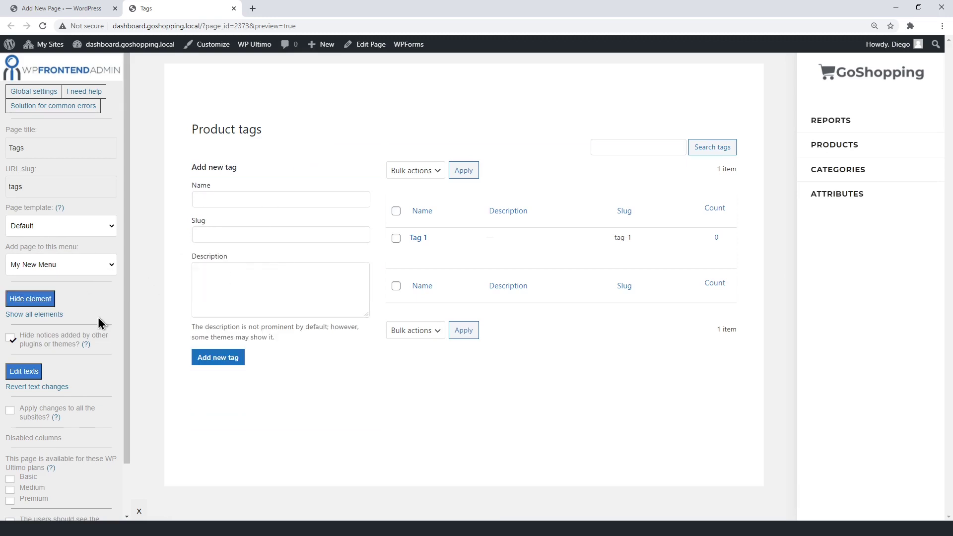
left_click(34, 302)
left_click(281, 331)
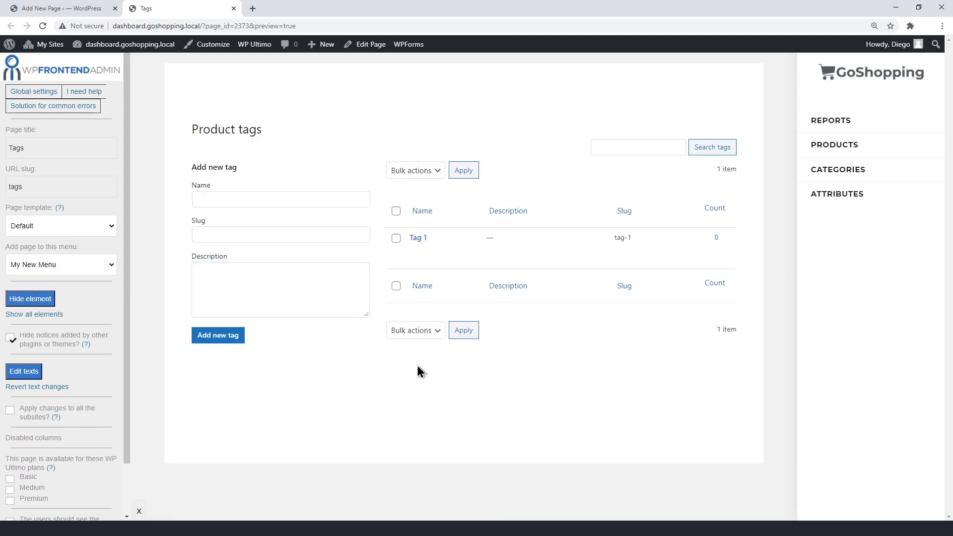
left_click(35, 300)
left_click(590, 333)
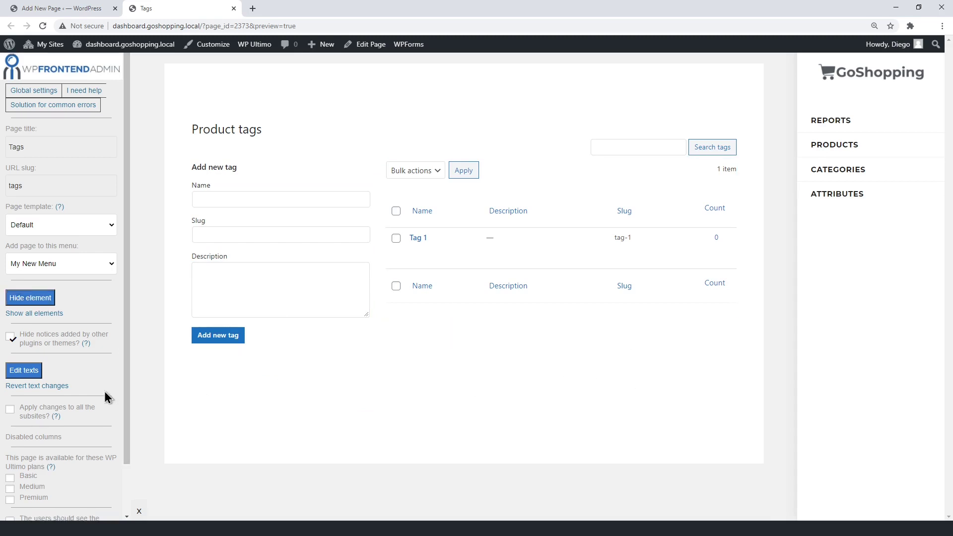
- Save the Tags page's frontend settings and acknowledge the saved message
scroll(29, 471, "down", 2)
left_click(19, 499)
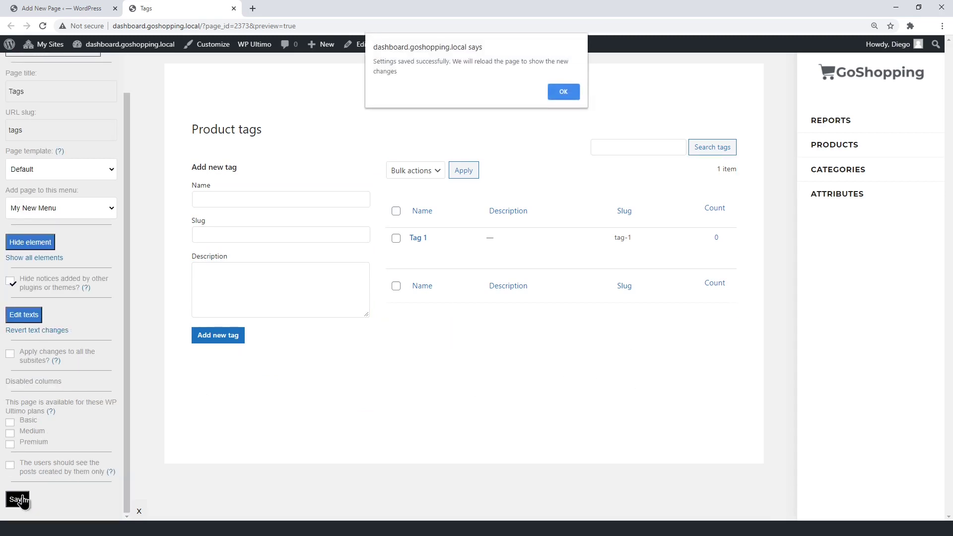
left_click(564, 91)
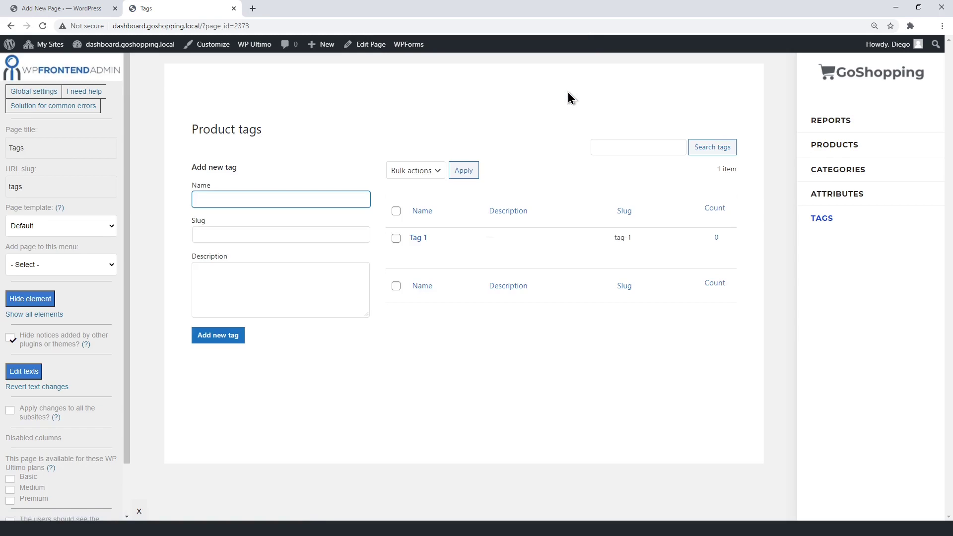
- On the Tag 1 edit form, hide the Name, Slug and Description help texts
left_click(416, 238)
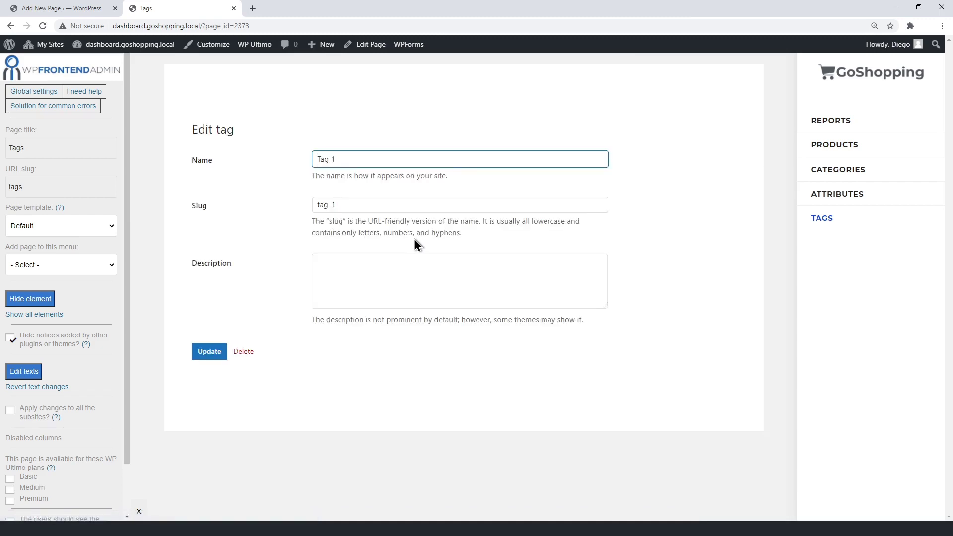
left_click(29, 298)
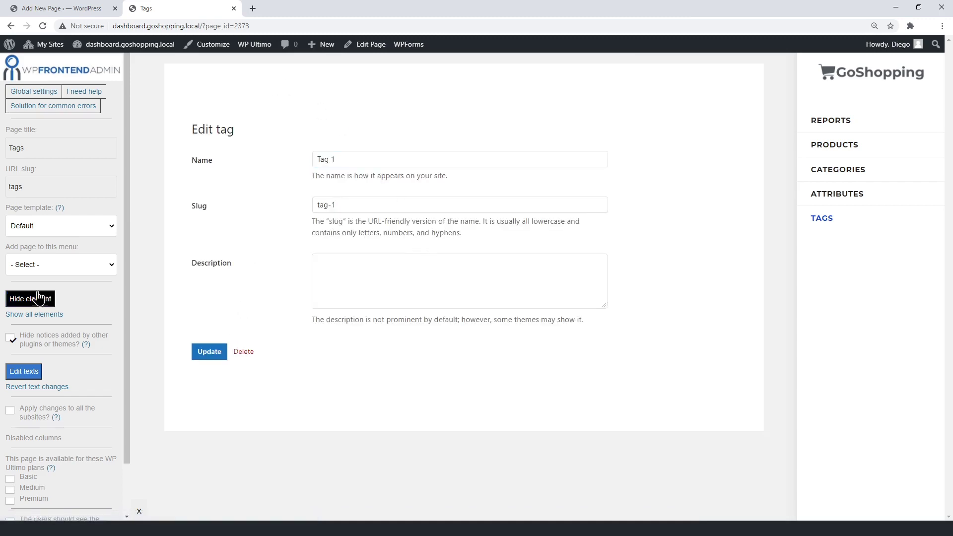
left_click(400, 177)
left_click(48, 300)
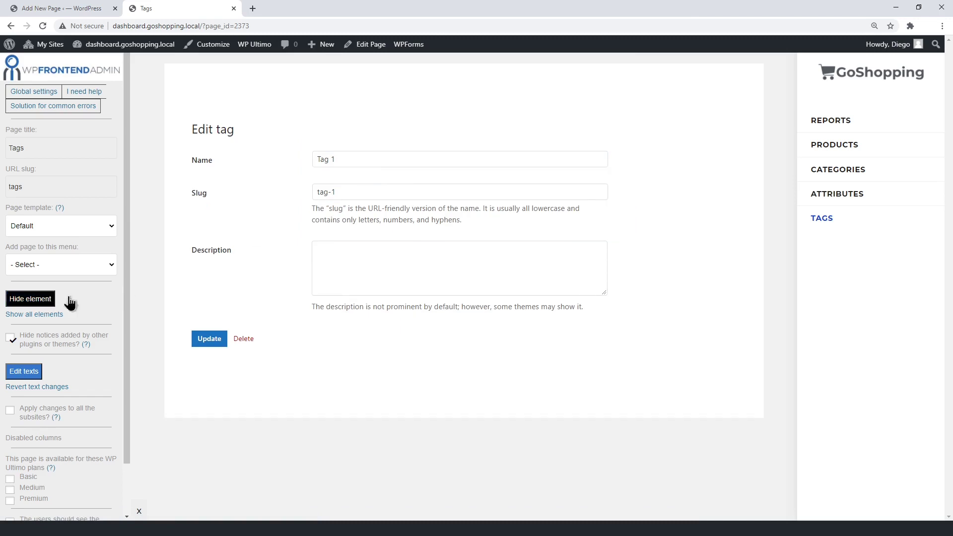
left_click(398, 215)
left_click(35, 299)
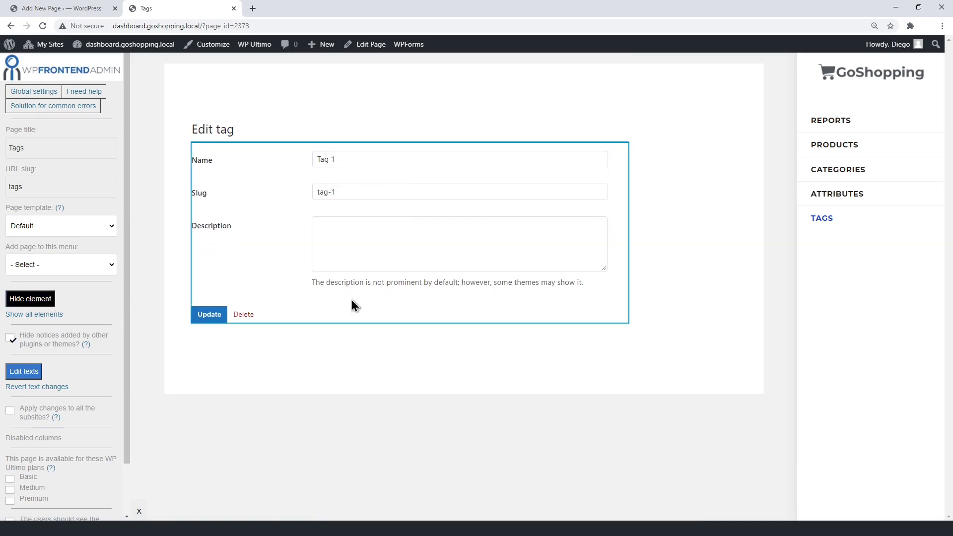
left_click(413, 283)
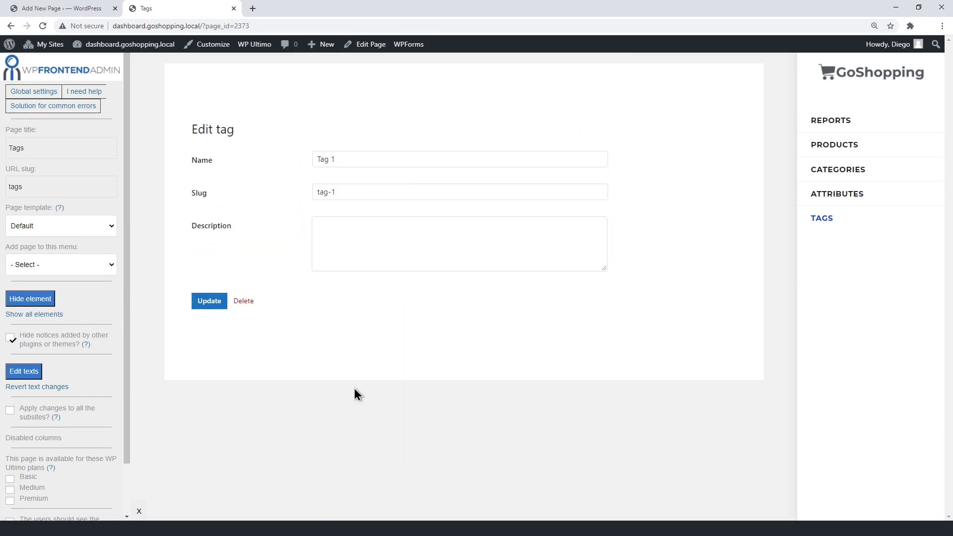
- Save the Tags page settings and confirm to reload the Product tags list
scroll(85, 392, "down", 2)
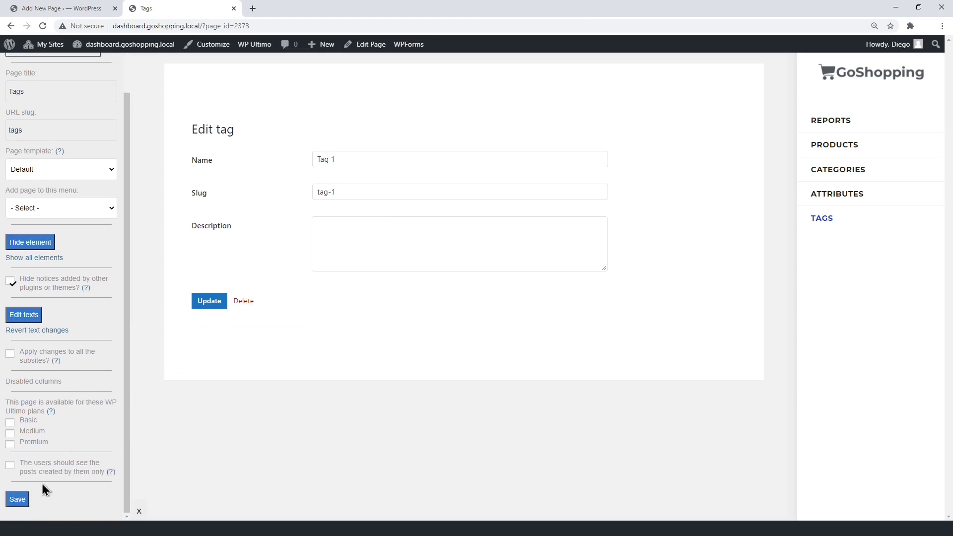
left_click(17, 500)
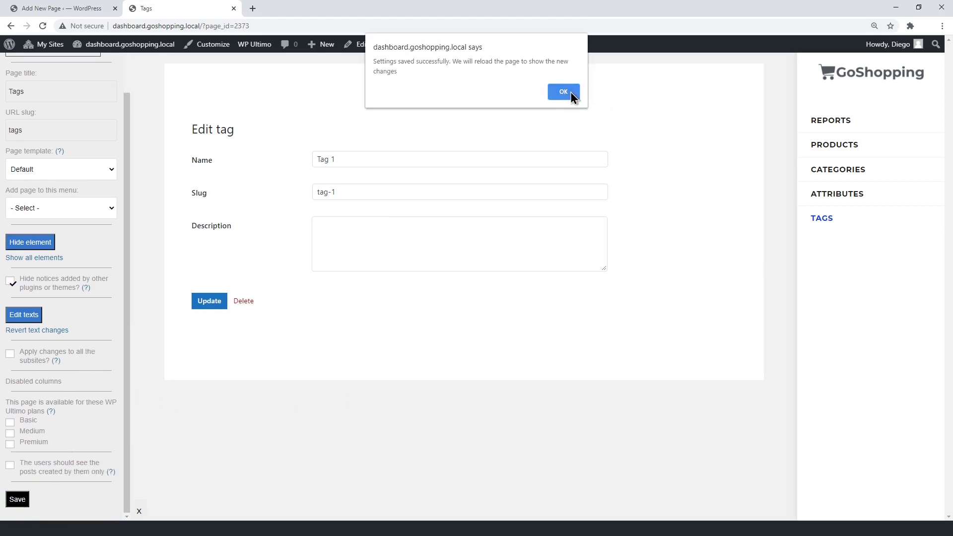
left_click(570, 92)
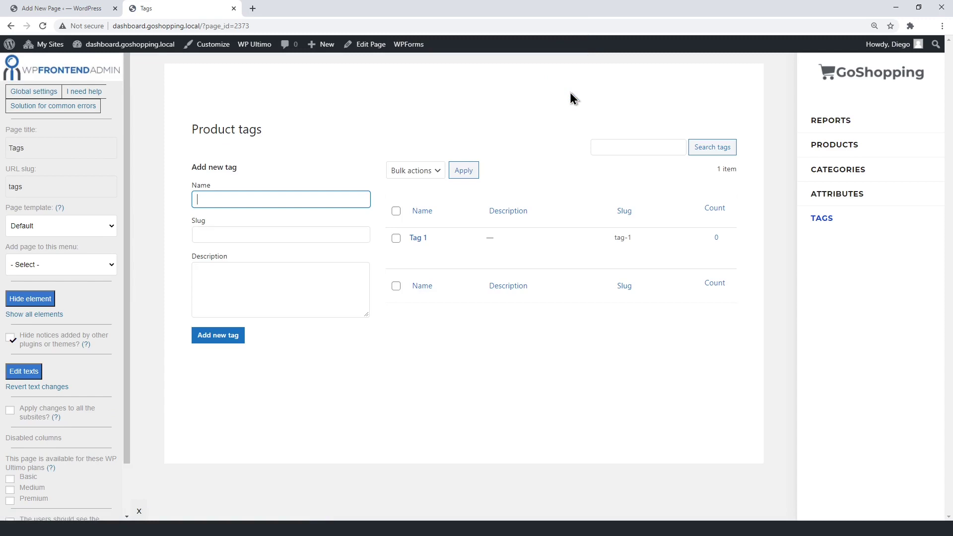